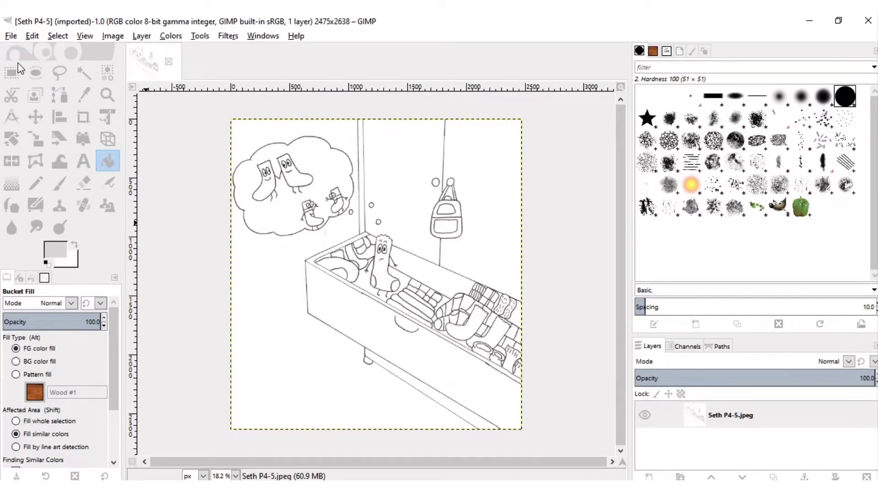
Step: Open the coloured picture Seth P5 (2).jpeg from the Seth folder as a second image
click(11, 35)
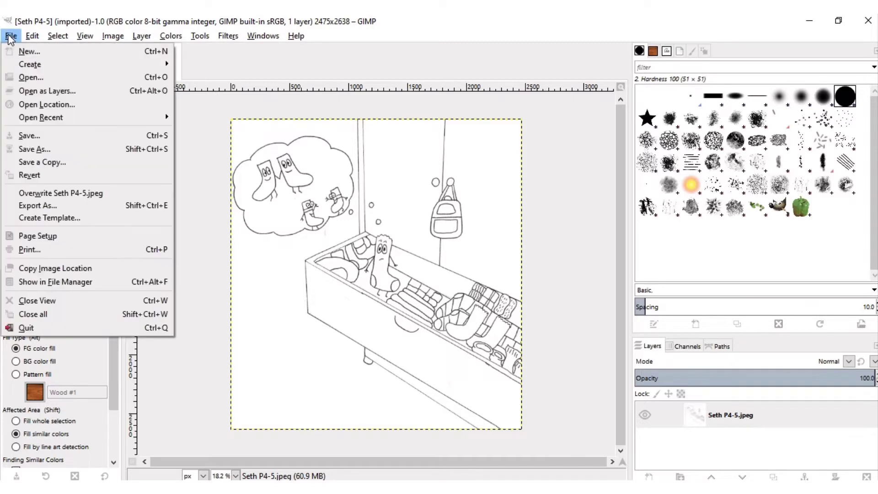
click(48, 75)
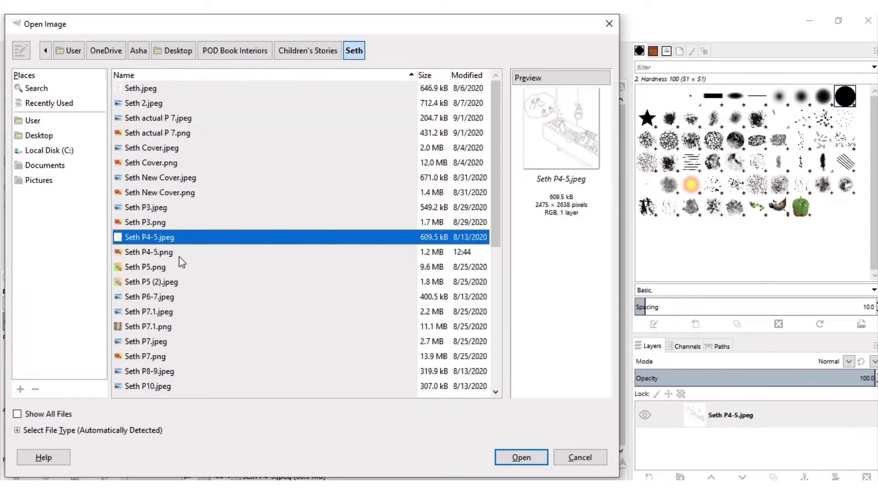
click(161, 283)
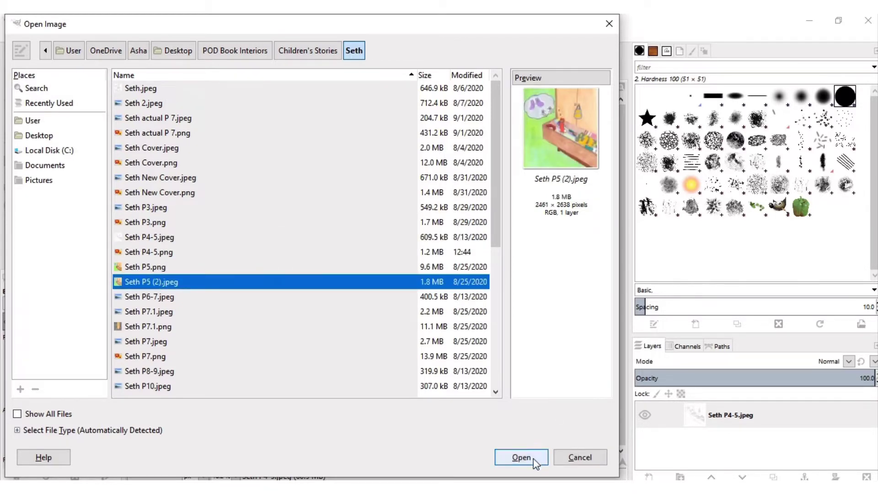
click(522, 457)
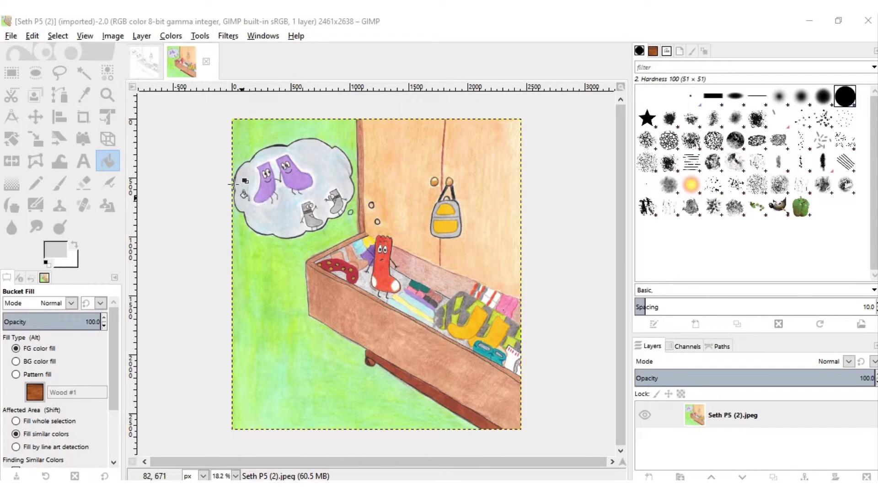
Step: Adjust the Levels of the Seth P4-5 line drawing, sampling a drawn line as black point and the blank background as white point
click(149, 65)
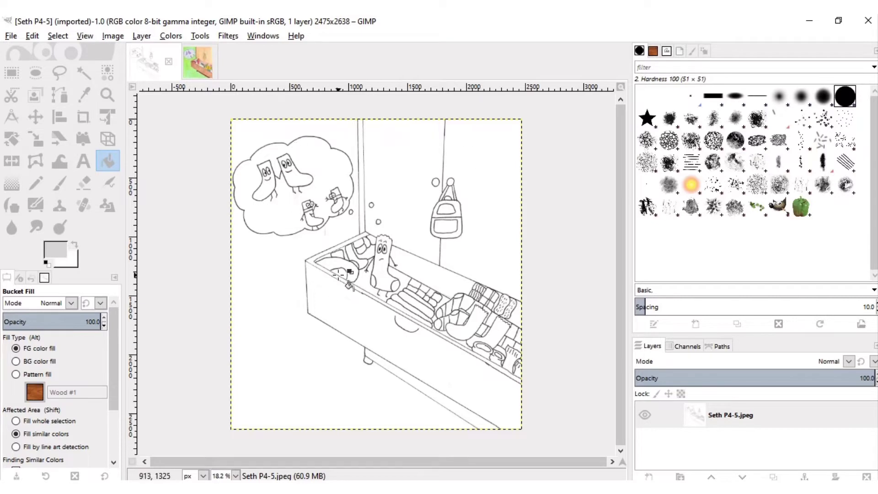
click(141, 37)
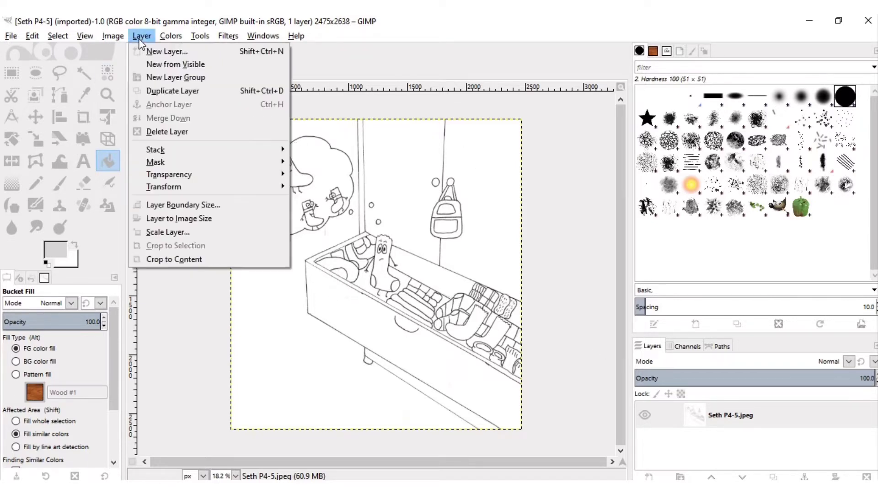
mouse_move(171, 37)
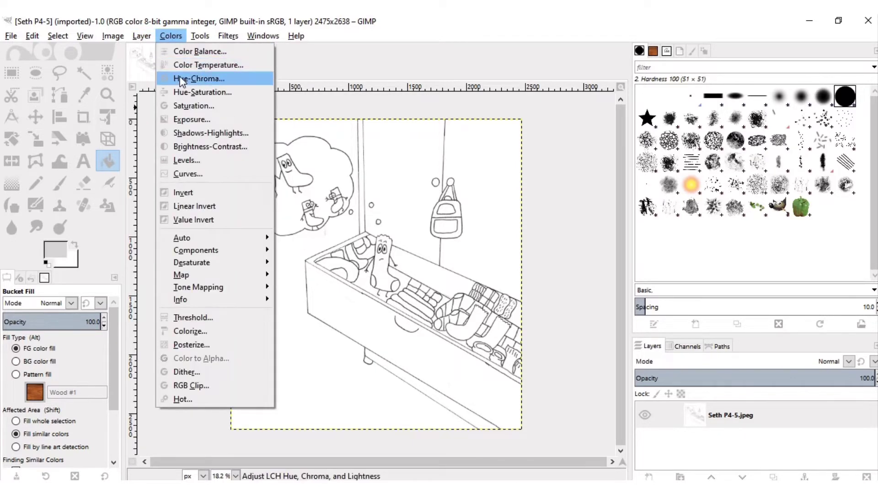
click(191, 160)
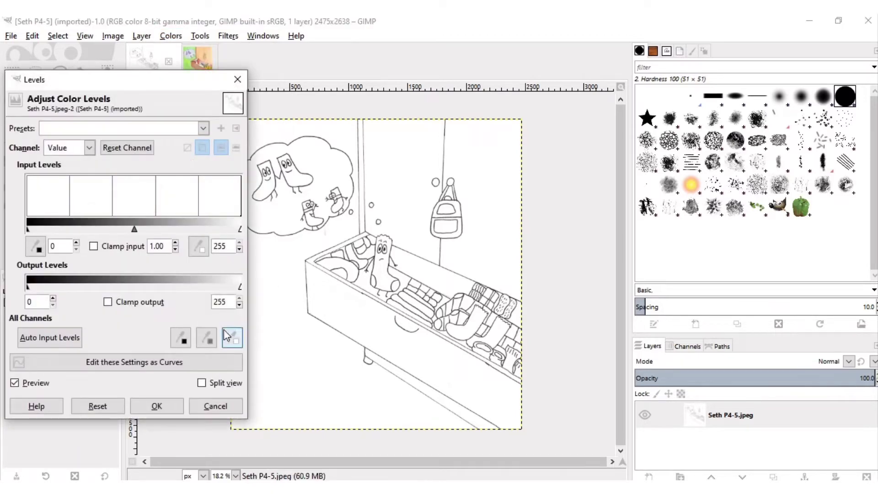
click(183, 340)
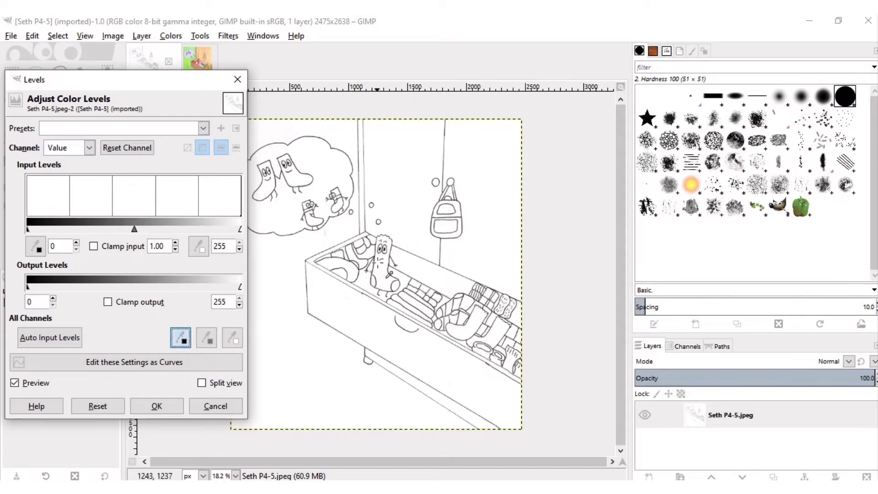
scroll(411, 223, up, 4)
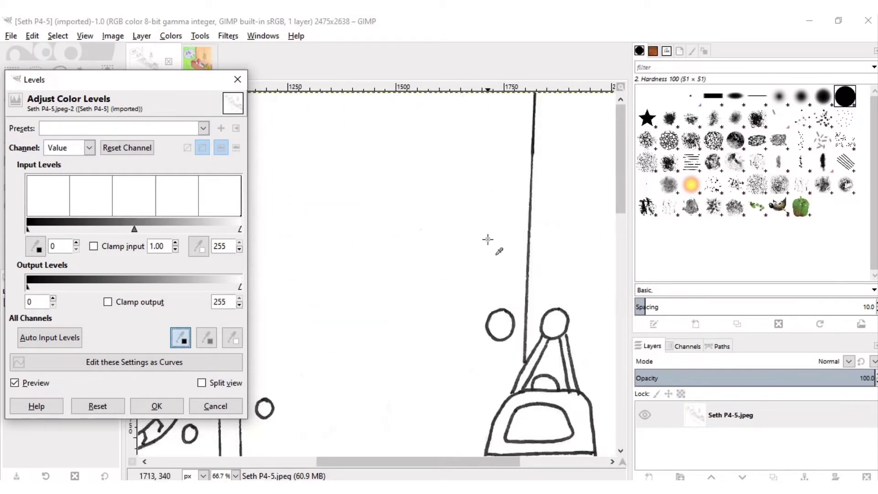
click(534, 149)
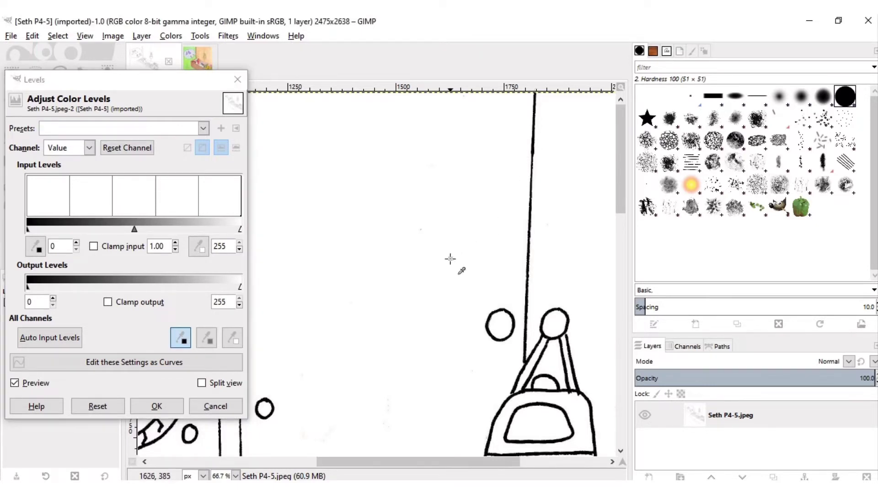
click(236, 341)
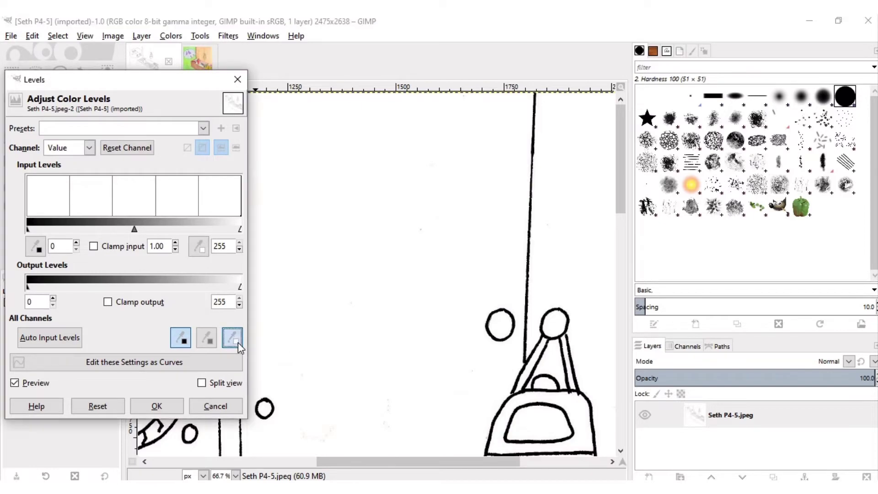
click(392, 254)
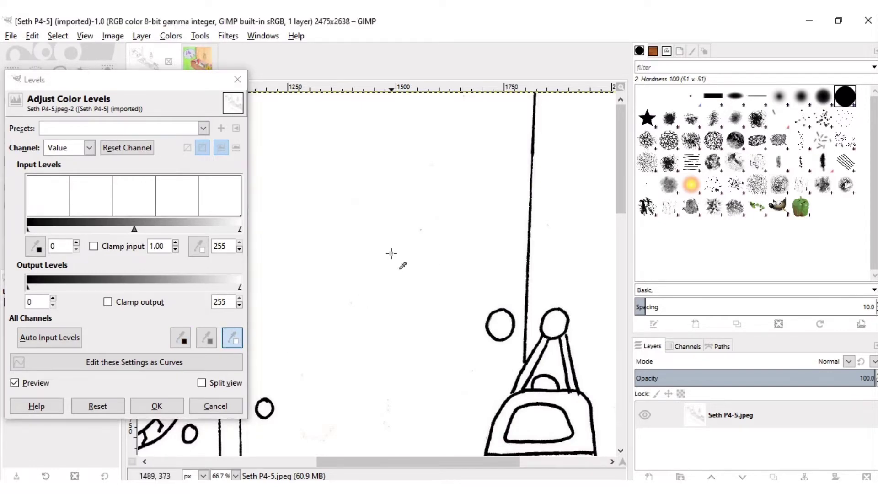
click(170, 406)
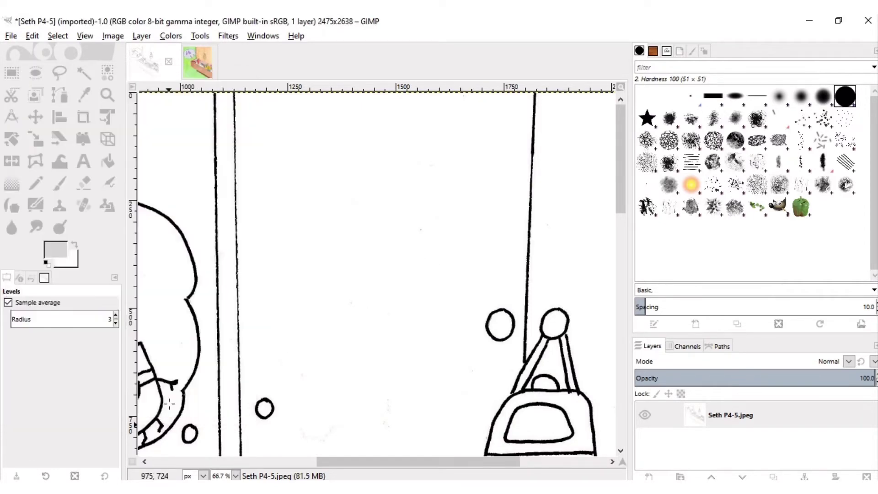
scroll(400, 320, down, 3)
scroll(399, 320, down, 2)
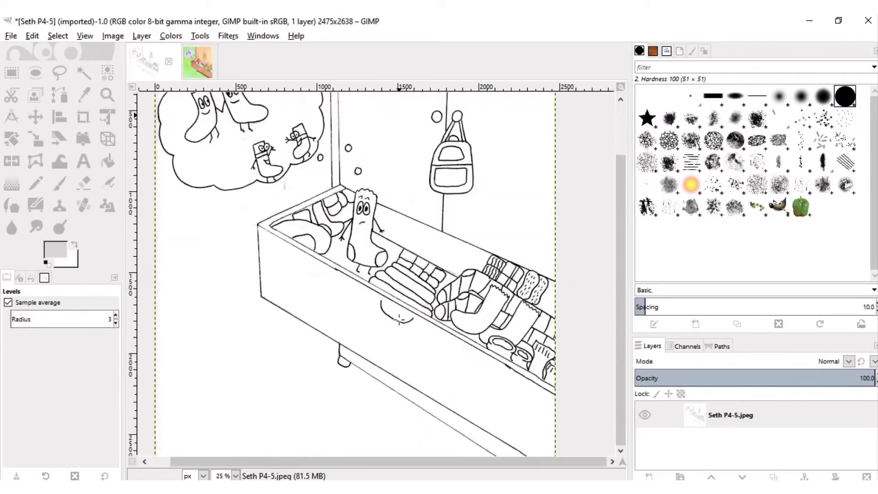
scroll(399, 320, up, 2)
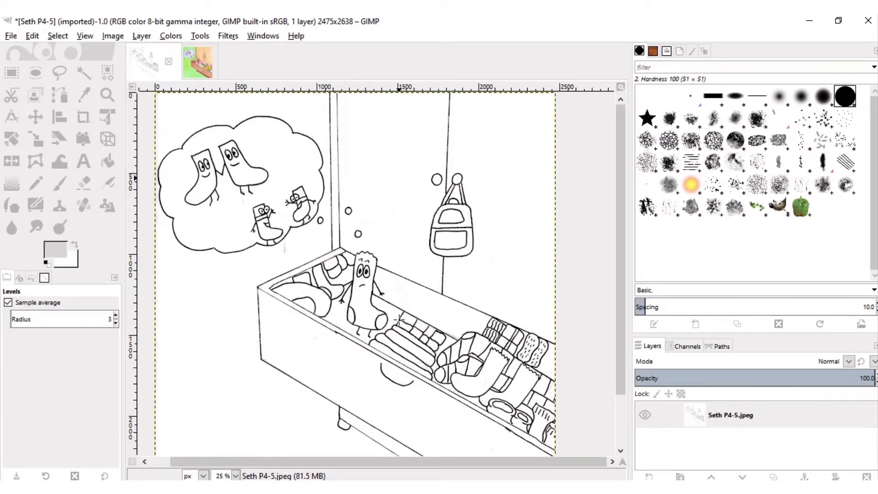
Step: Sample the purple of a thought-bubble sock in the coloured picture and bucket-fill both large bubble socks in the line drawing with it
click(191, 59)
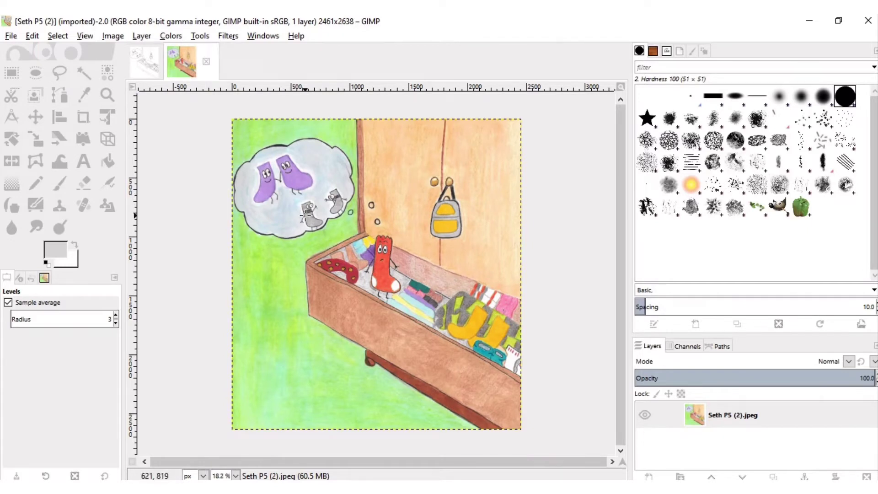
click(55, 255)
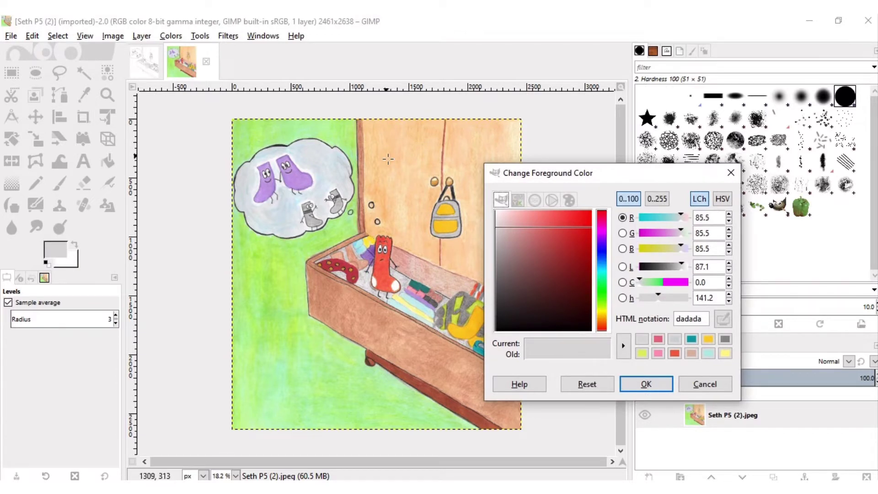
click(698, 384)
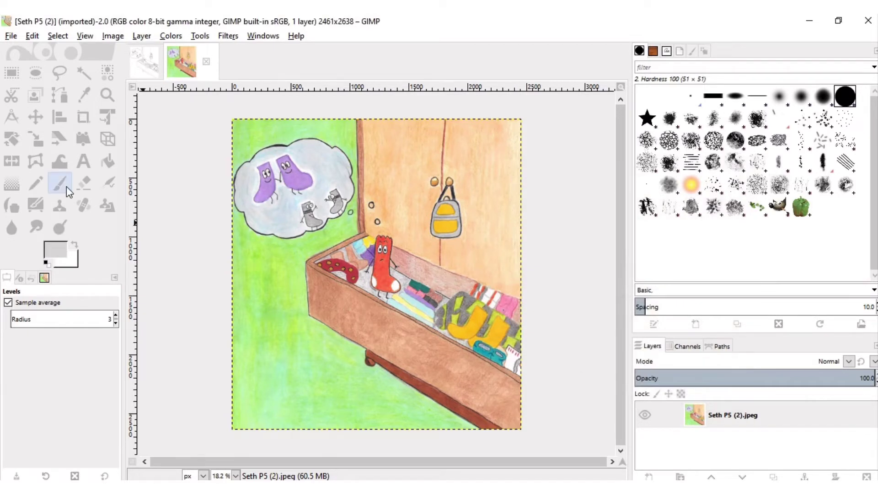
click(80, 96)
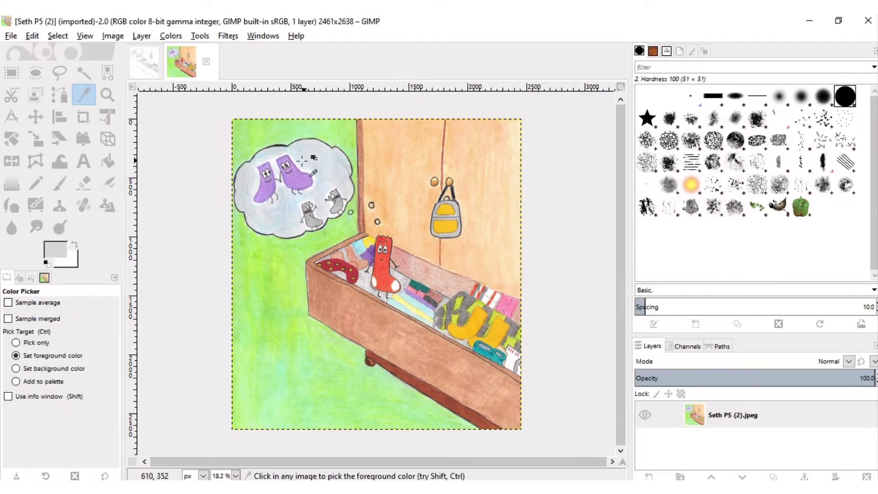
click(300, 178)
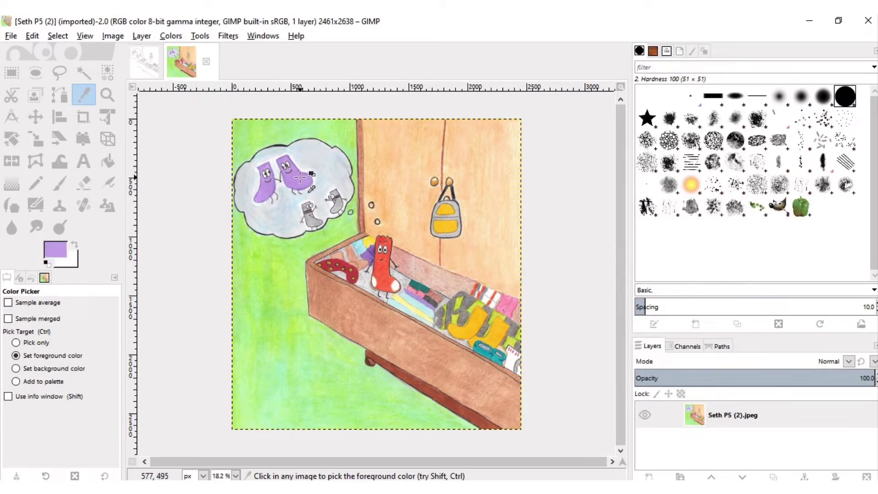
click(111, 161)
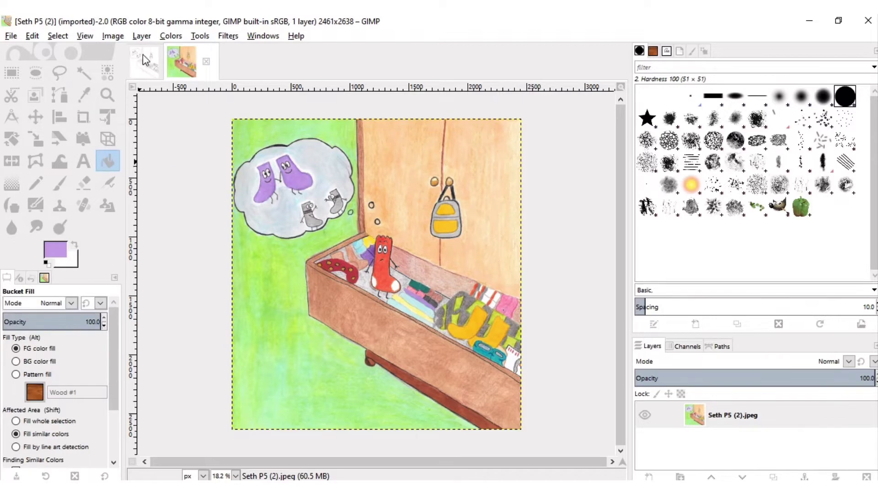
click(145, 67)
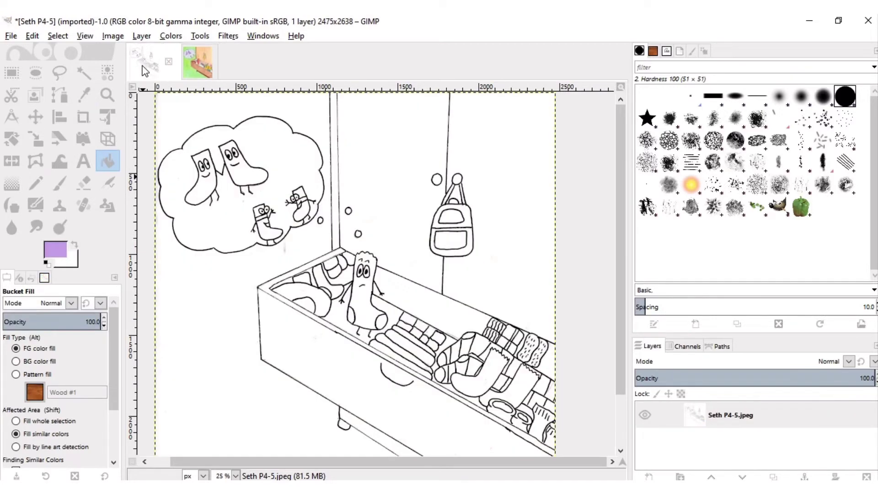
click(246, 173)
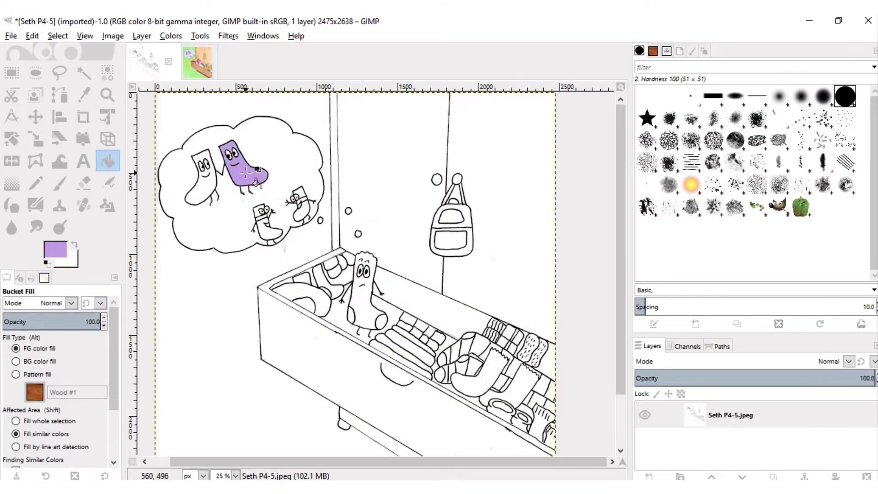
click(196, 195)
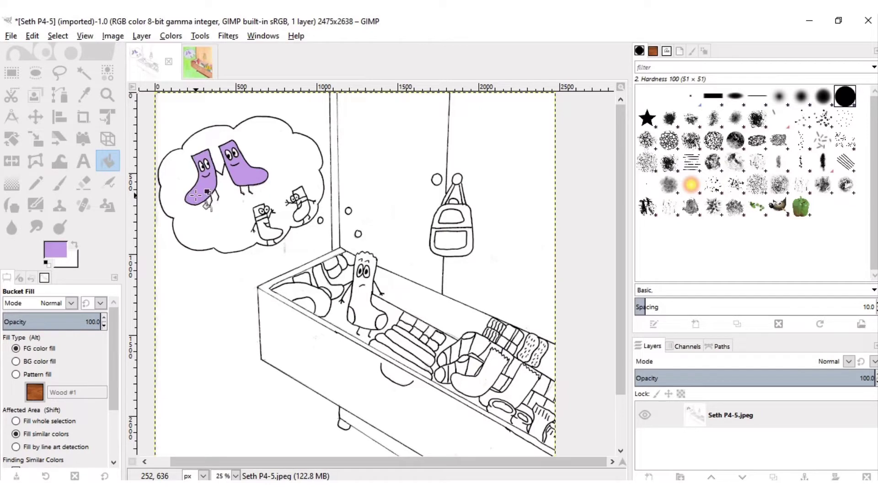
Step: Sample the pale blue-grey of the coloured picture's thought bubble and fill the line drawing's bubble background with it
click(202, 62)
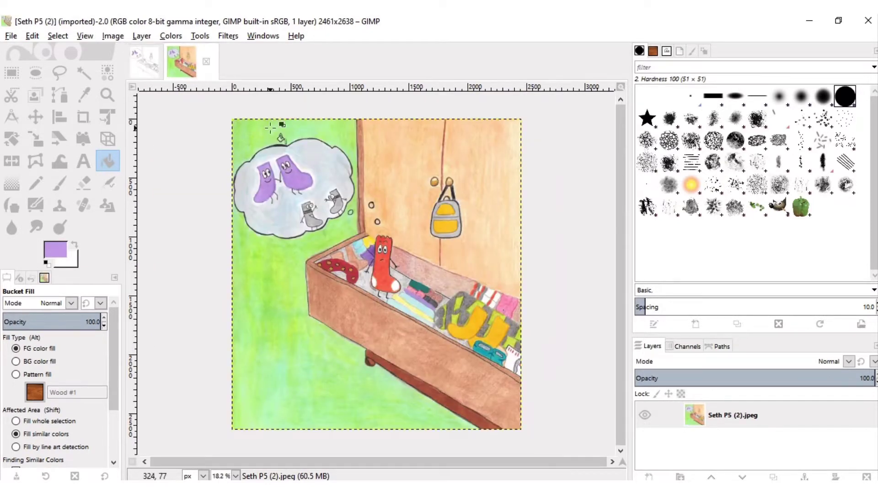
click(84, 95)
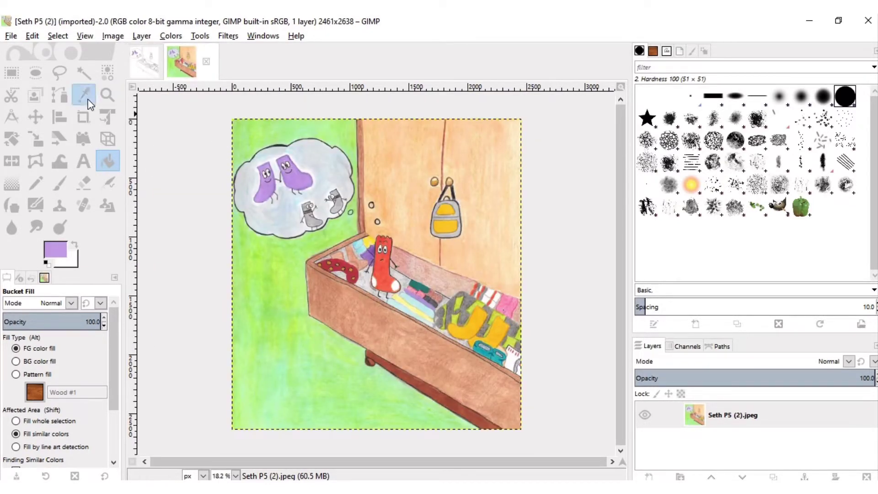
click(331, 164)
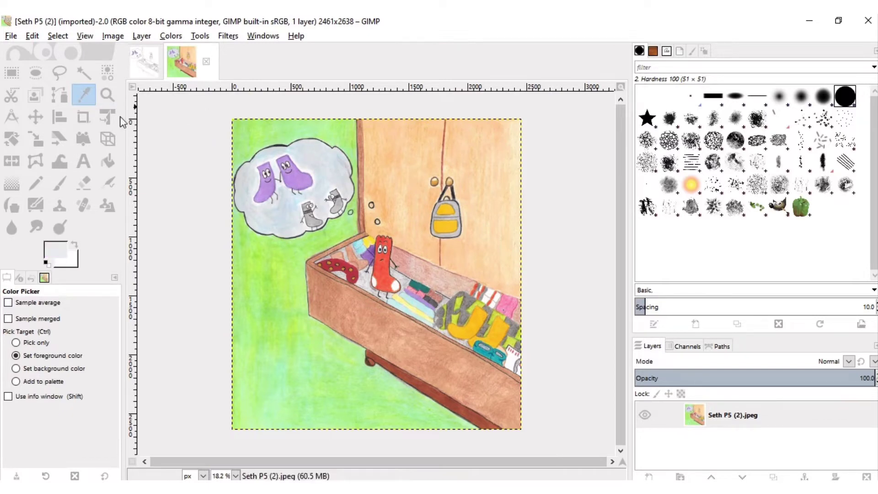
click(108, 161)
click(150, 74)
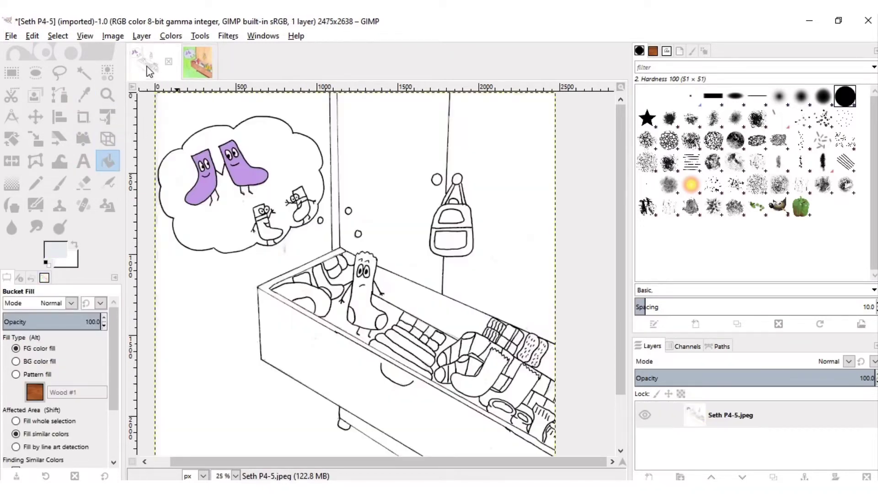
click(286, 150)
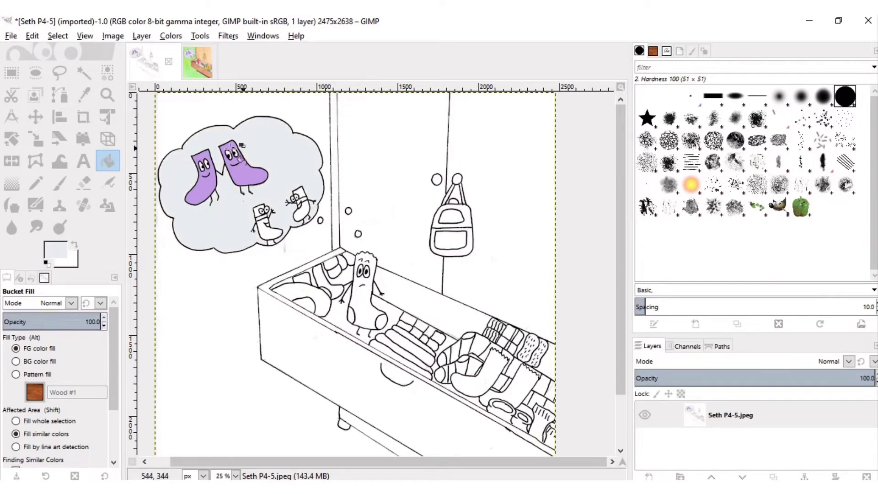
Step: Sample the yellow from the coloured picture's backpack and fill the two front panels of the backpack in the line drawing
click(200, 67)
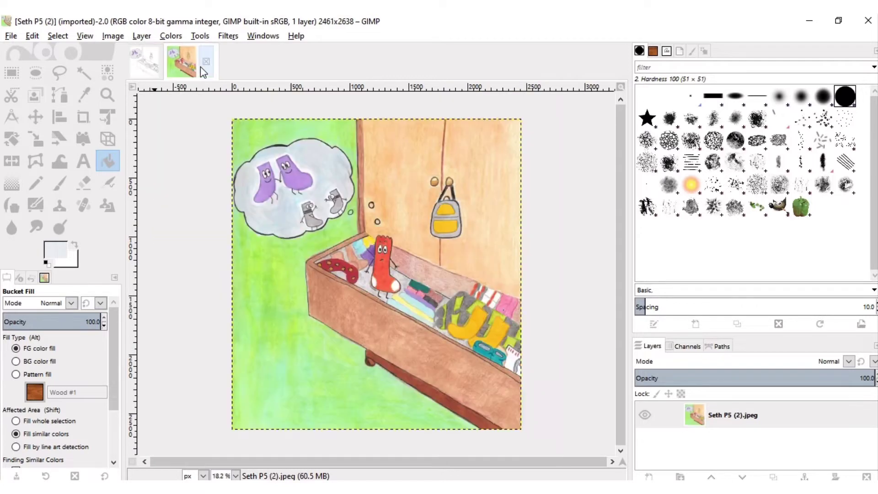
click(343, 163)
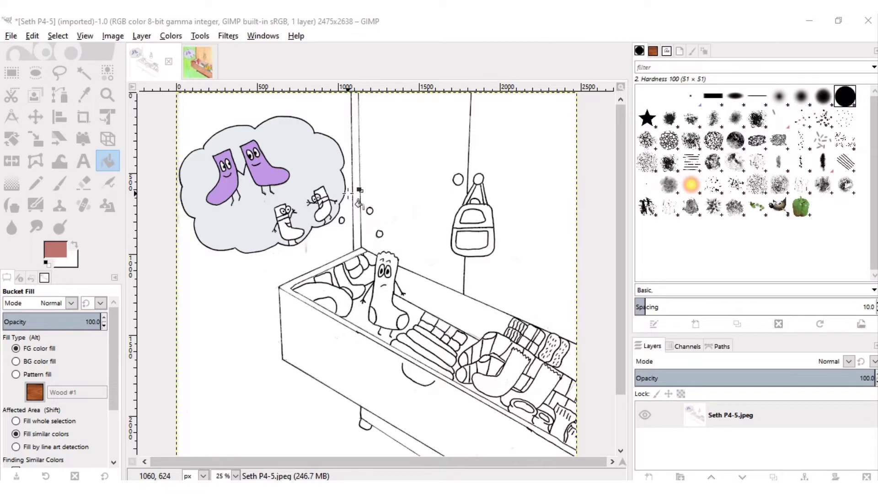
click(193, 70)
click(84, 94)
click(402, 138)
click(108, 161)
click(153, 66)
click(472, 217)
click(472, 240)
Step: Sample the light grey of the coloured picture's backpack and fill the backpack body in the line drawing with it
click(198, 62)
click(84, 95)
click(403, 137)
click(108, 161)
click(153, 66)
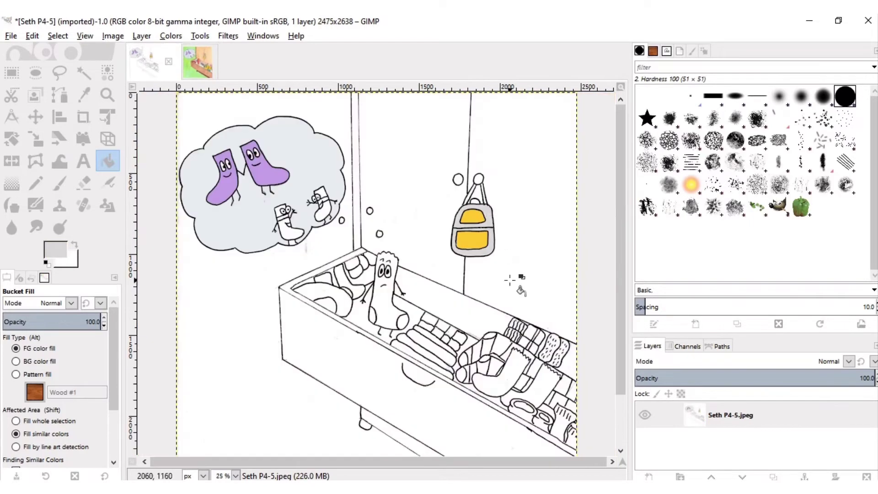
Step: Sample the dark grey of the backpack straps in the coloured picture and fill both straps in the line drawing
click(84, 95)
click(198, 62)
scroll(375, 275, up, 5)
click(412, 380)
click(153, 67)
click(108, 161)
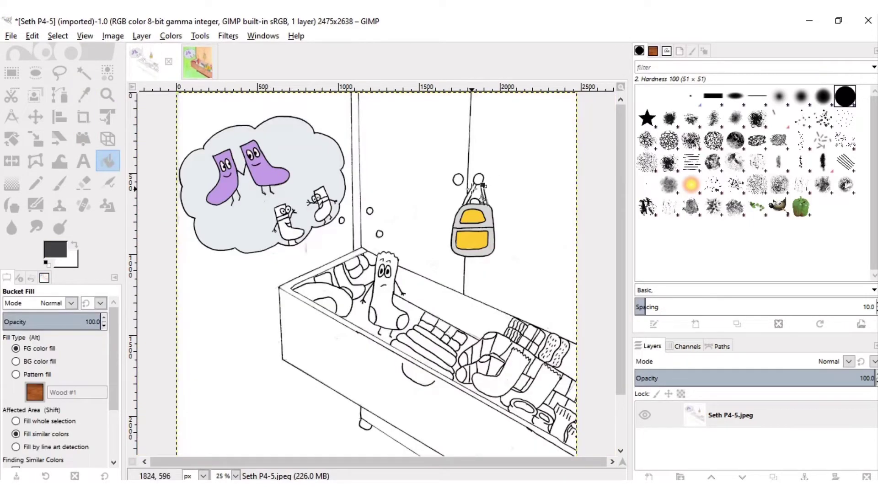
scroll(483, 185, up, 1)
click(509, 208)
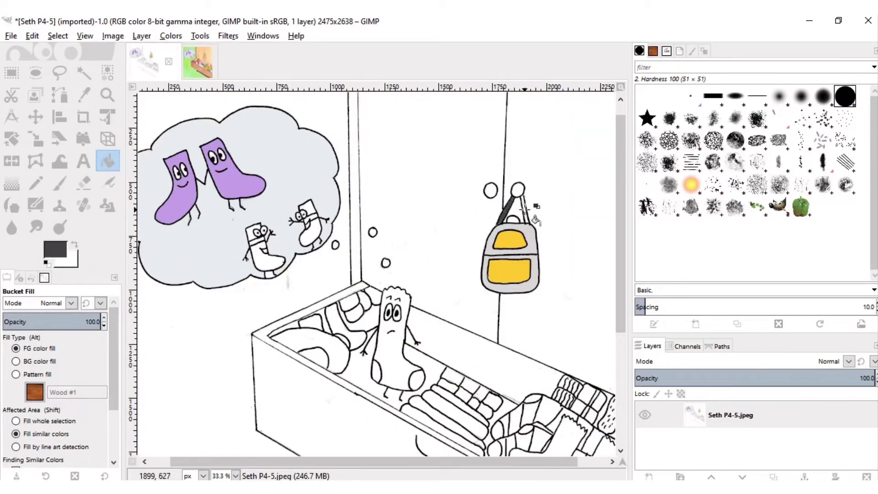
click(535, 215)
Step: Sample the orange of the wardrobe knobs in the coloured picture and fill the knobs in the line drawing with it
click(198, 62)
click(84, 95)
click(526, 219)
click(152, 67)
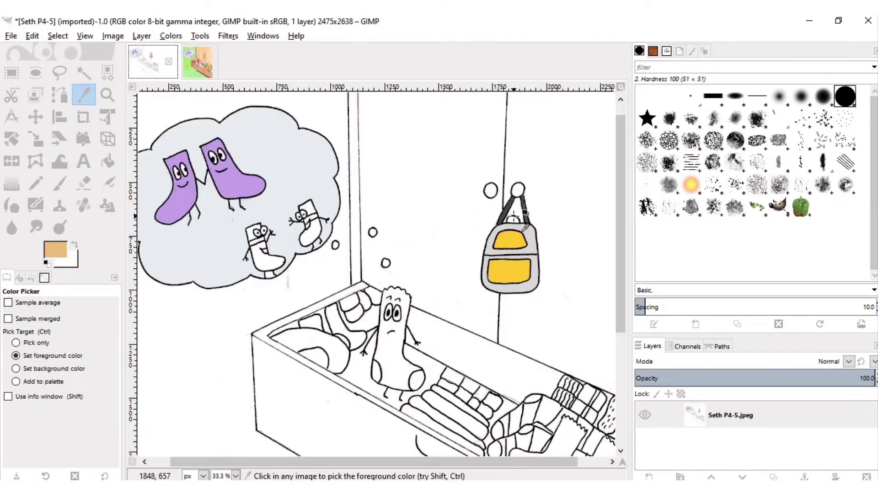
click(198, 62)
click(418, 260)
click(153, 66)
click(108, 161)
click(518, 189)
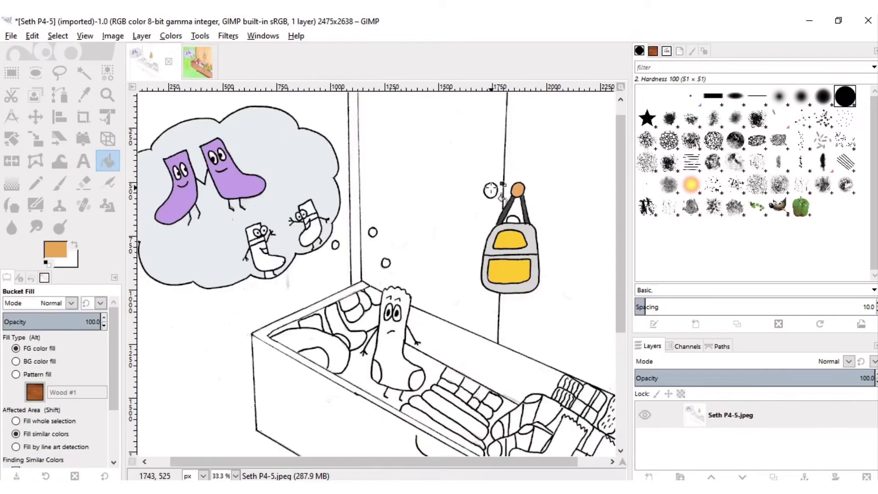
Step: Sample the light peach of the coloured picture's wardrobe and fill both wardrobe doors in the line drawing
click(198, 62)
click(84, 95)
click(278, 173)
click(153, 67)
click(108, 161)
click(366, 149)
click(563, 152)
Step: Sample the reddish brown of the coloured picture's woodwork and fill the wardrobe's vertical edge and the drawer's outer surfaces
click(190, 71)
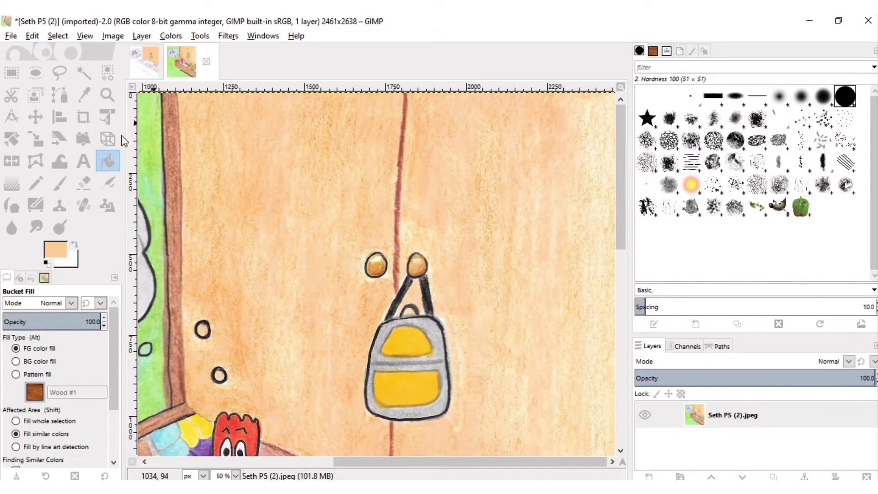
key(minus)
click(84, 94)
click(237, 220)
click(237, 303)
click(153, 67)
click(108, 161)
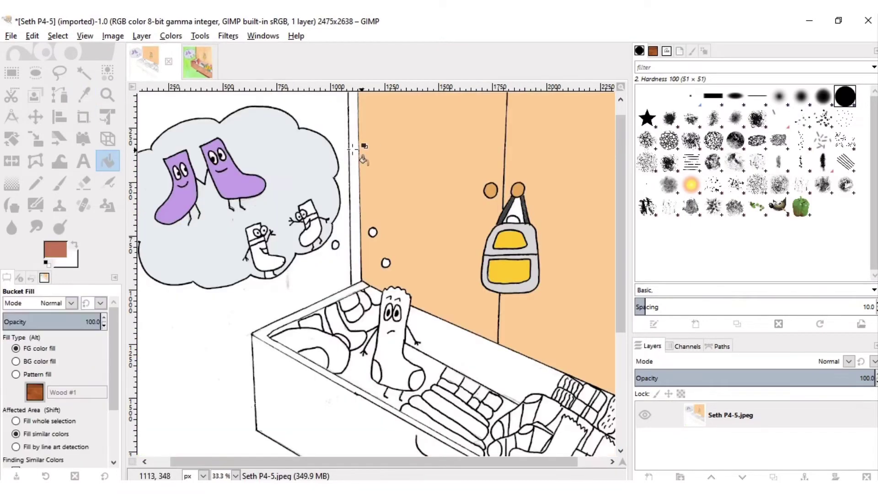
click(362, 297)
Step: Sample the dusty pinkish brown of the drawer's inside in the coloured picture and fill the inner drawer walls in the line drawing
click(198, 62)
click(85, 95)
click(290, 357)
click(280, 349)
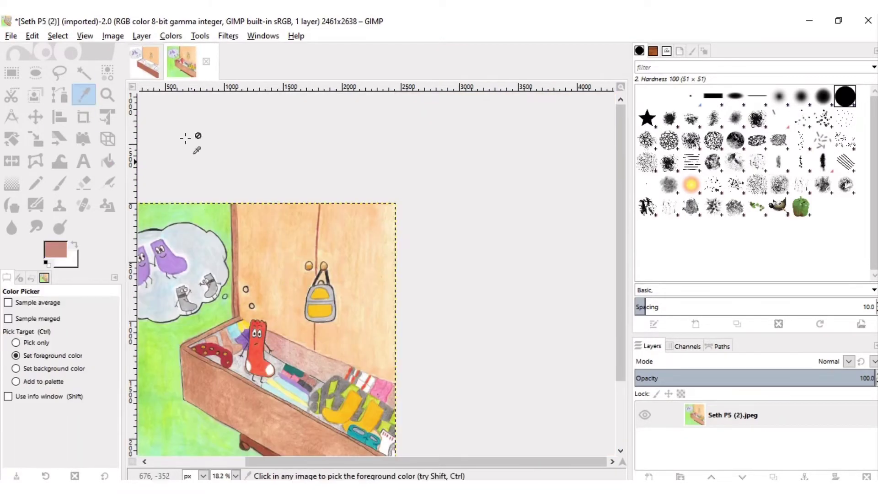
click(153, 67)
click(108, 161)
click(457, 348)
click(292, 329)
click(334, 331)
click(361, 320)
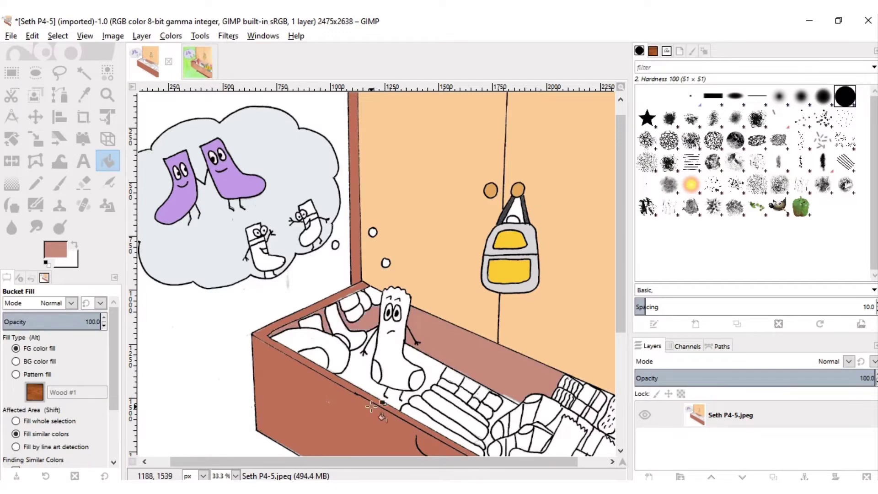
Step: Using sampled colours, fill the drawer floor light grey and colour the curled sock and the sock character in their reds
click(198, 62)
click(85, 94)
click(250, 362)
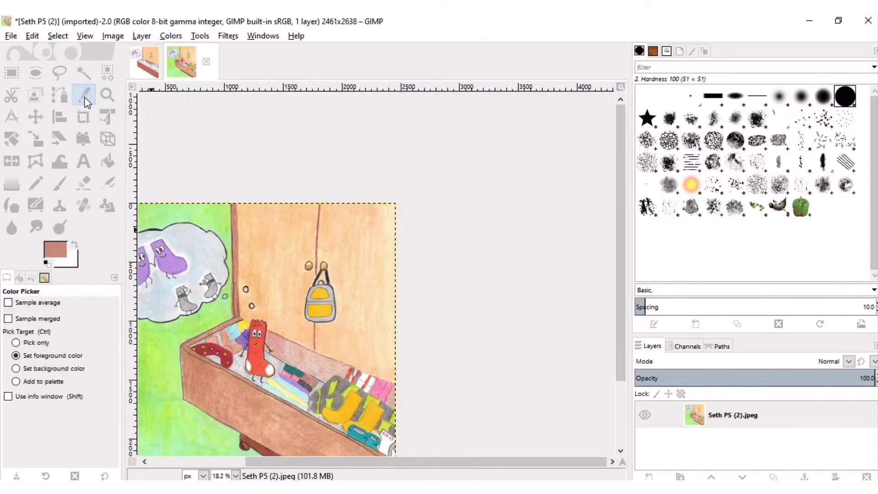
click(85, 95)
click(256, 340)
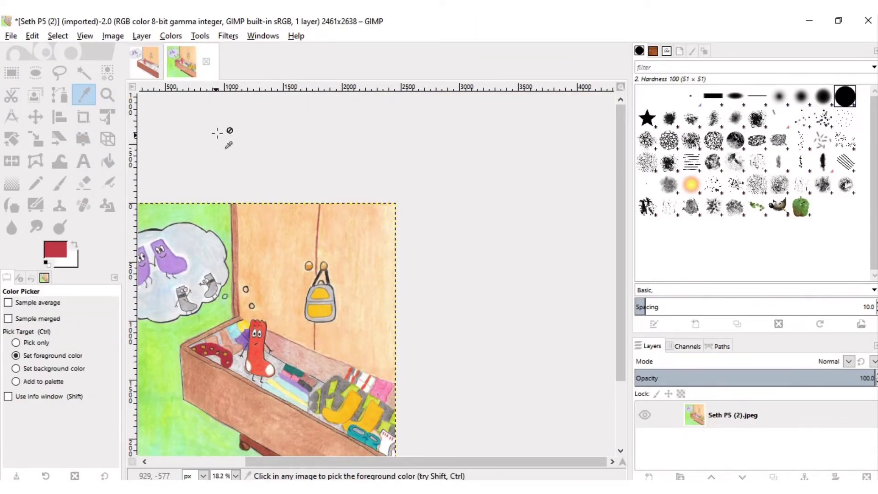
click(147, 61)
click(108, 161)
click(274, 157)
click(85, 95)
click(328, 177)
key(shift+b)
click(271, 164)
Step: Sample yellow from the coloured picture and fill the small folded sock just behind the sock character's head
click(198, 62)
click(84, 95)
click(316, 298)
click(146, 62)
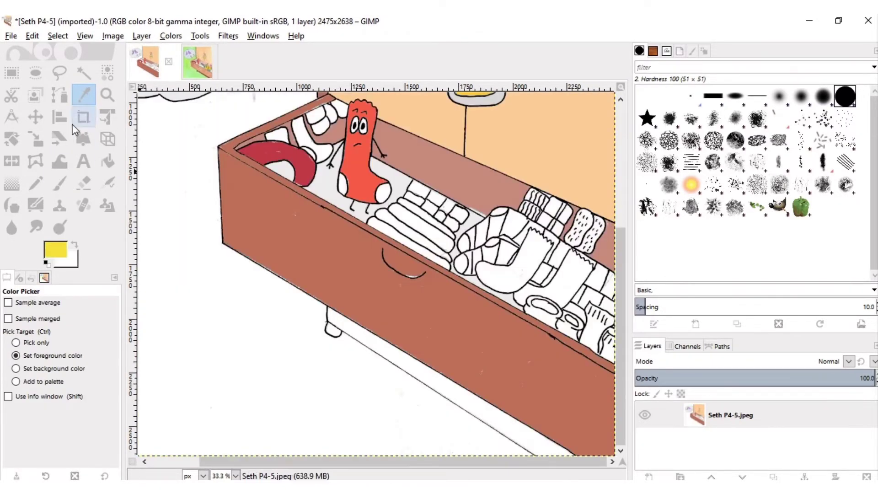
key(shift+b)
click(341, 111)
Step: Sample the pale turquoise of the folded sock in the coloured picture's back drawer corner for filling its line-drawing counterpart
click(198, 62)
click(84, 94)
click(234, 324)
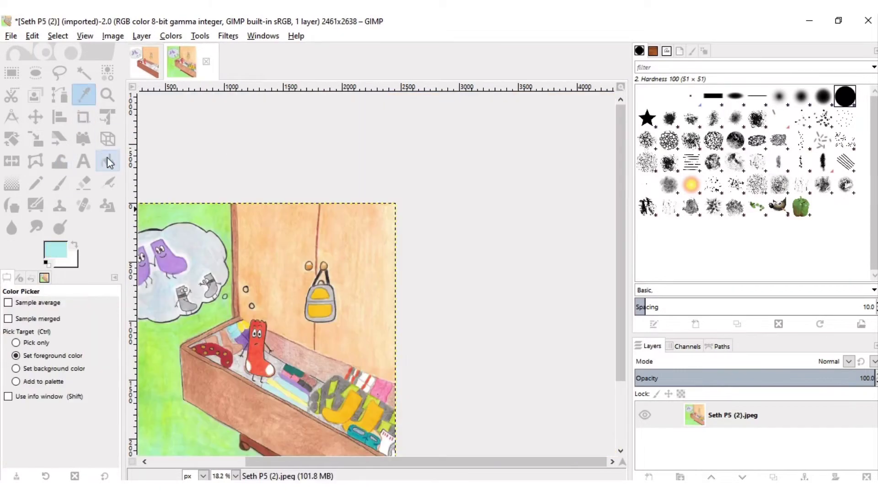
key(shift+b)
click(146, 62)
Step: Sample the purple of the folded sock stack in the coloured picture and fill the stack's rear band in the line drawing
click(182, 61)
click(84, 94)
click(439, 174)
key(shift+b)
click(147, 61)
click(426, 220)
Step: Sample the pale blue of the folded stack in the coloured picture and fill the stack's second and frontmost bands
click(182, 62)
key(o)
click(412, 186)
click(147, 61)
key(shift+b)
click(421, 232)
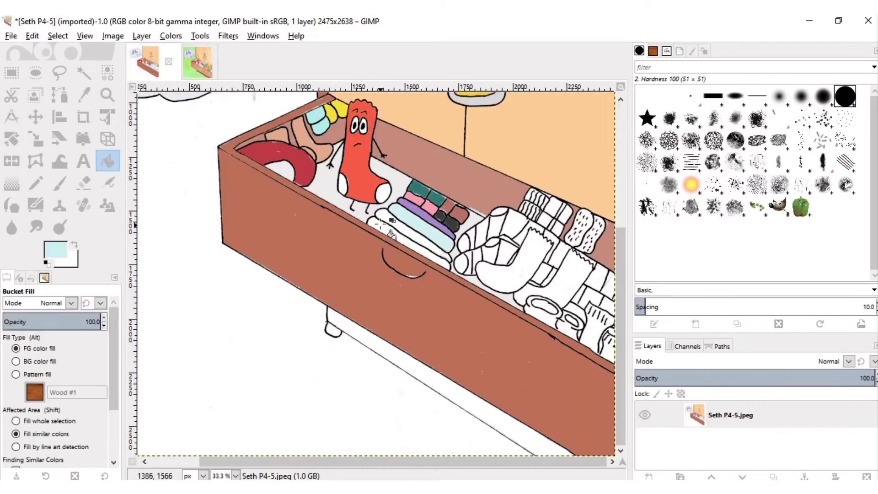
click(383, 227)
Step: Sample the pale yellow of the folded stack in the coloured picture and fill the band between the two pale blue ones
click(198, 62)
key(o)
click(398, 219)
key(shift+b)
click(146, 62)
click(420, 240)
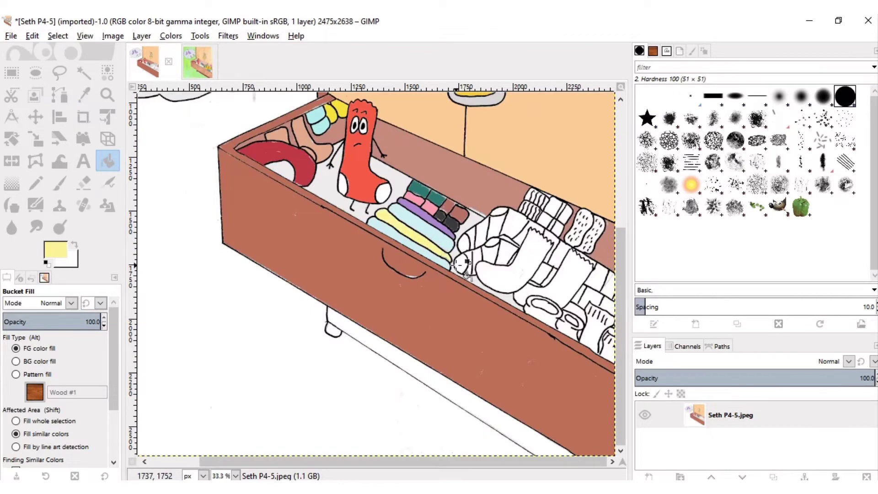
Step: Sample the dusty brown of the drawer's inner back wall in the line drawing for bucket filling
key(1)
key(o)
click(298, 147)
key(shift+b)
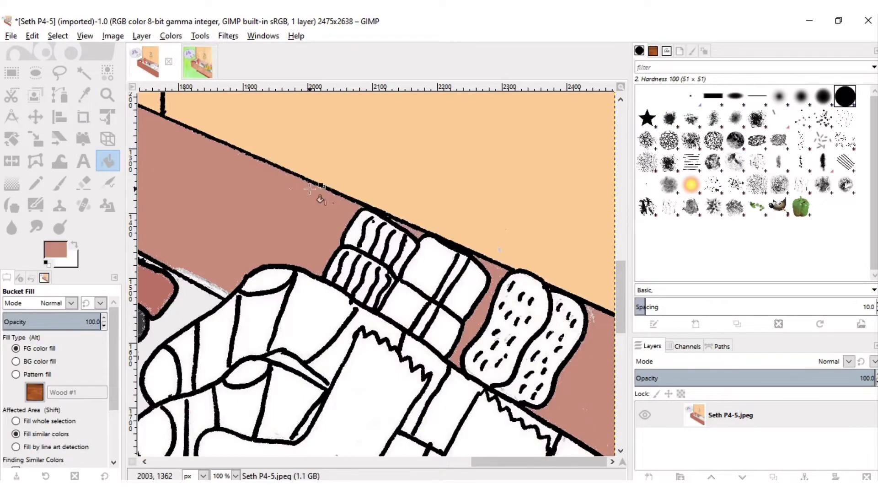
Step: Sample the yellow-green of the patterned socks in the coloured picture and fill their alternate patches in the line drawing
key(minus)
key(minus)
click(198, 62)
key(o)
click(514, 238)
click(146, 61)
key(shift+b)
click(268, 231)
click(234, 250)
click(264, 273)
click(336, 303)
click(352, 259)
click(403, 280)
click(437, 323)
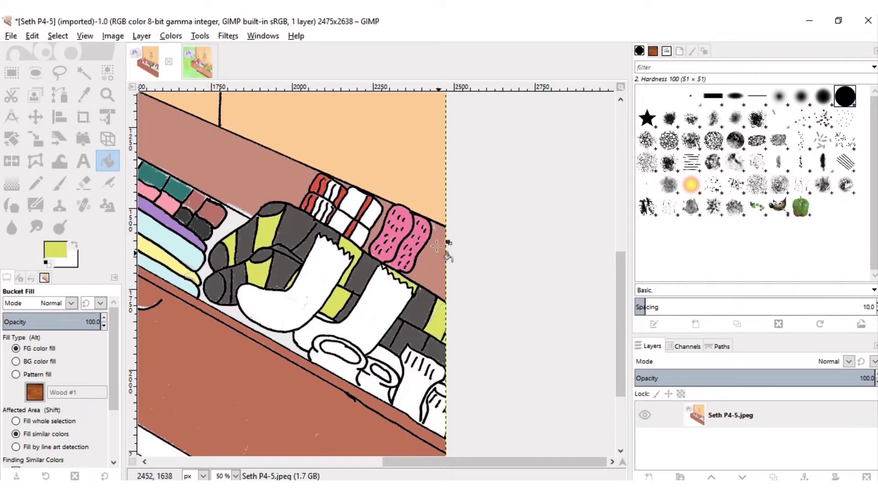
Step: Sample the orange-yellow of the large zigzag-cuffed socks in the coloured picture and fill both socks in the line drawing
click(199, 61)
key(o)
click(515, 237)
click(147, 61)
key(shift+b)
click(275, 306)
click(361, 302)
mouse_move(375, 50)
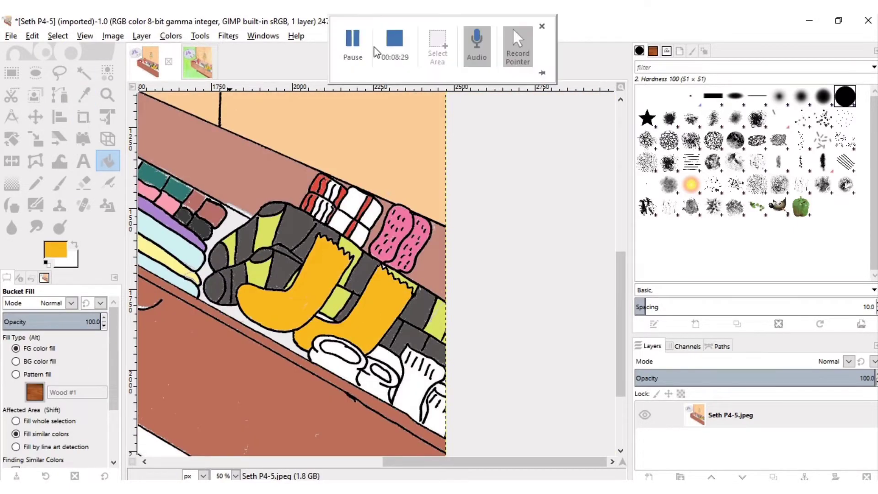
Step: Sample a colour from the coloured picture and fill the ribbed socks beside the teal pair with crimson
click(198, 62)
key(o)
click(549, 197)
click(146, 61)
click(109, 163)
click(414, 382)
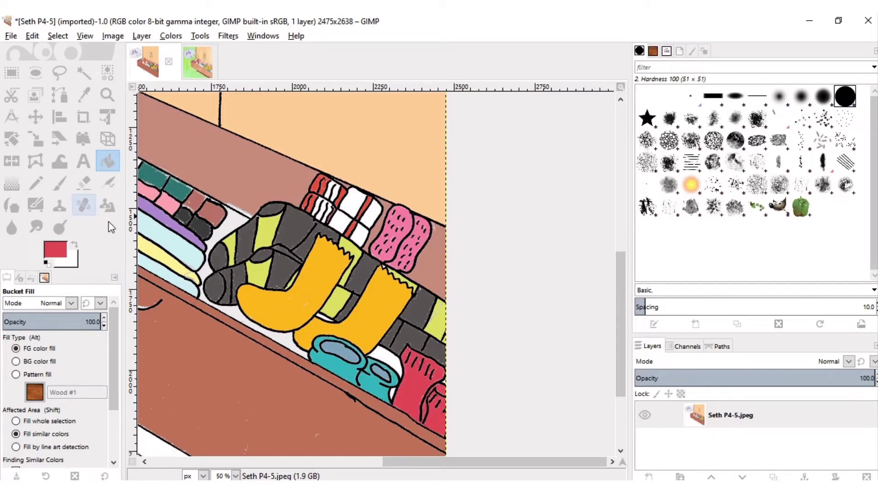
Step: Sample the black of the outline and paint over the gap where the ribbed sock's outline meets the drawer rim, using a size 2 brush
ctrl+scroll(417, 437, up, 4)
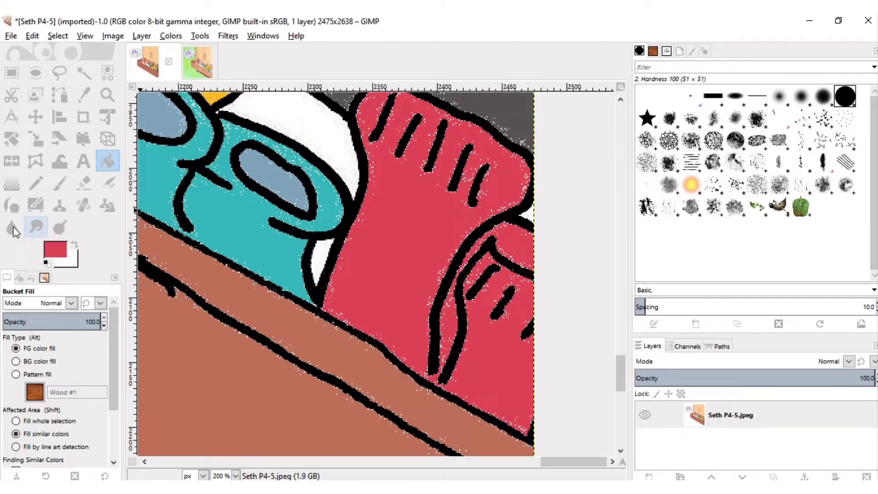
click(85, 97)
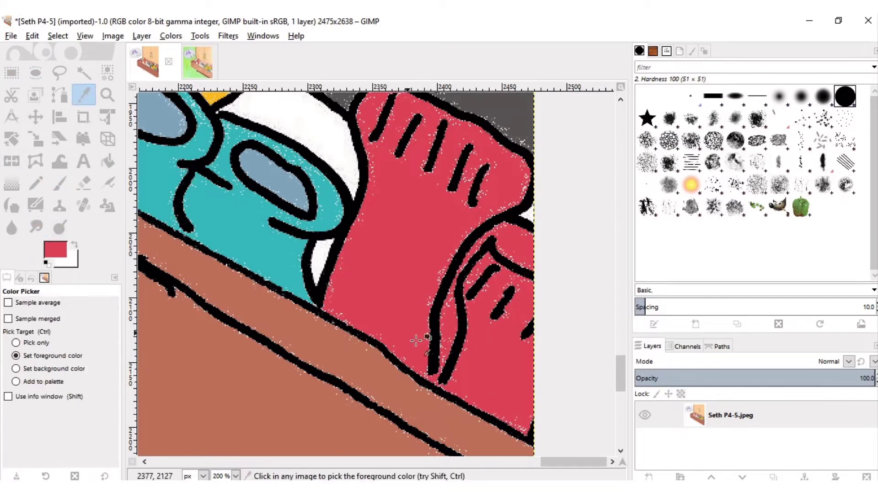
click(435, 346)
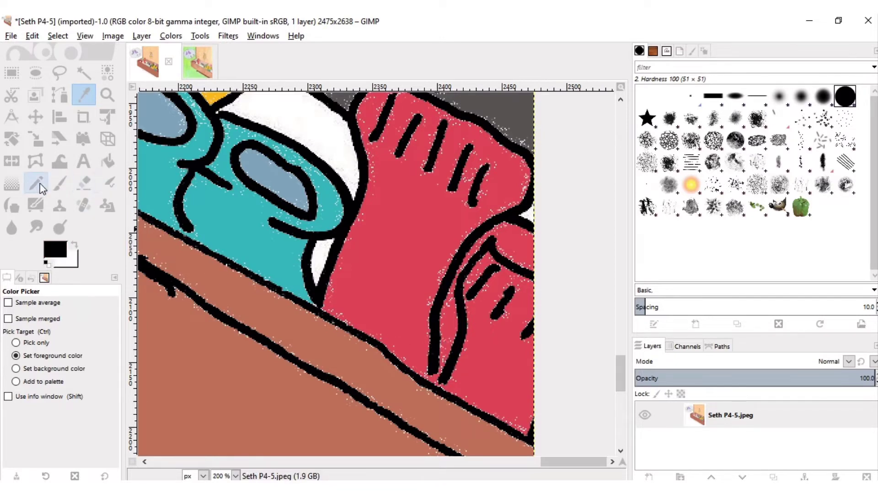
click(59, 184)
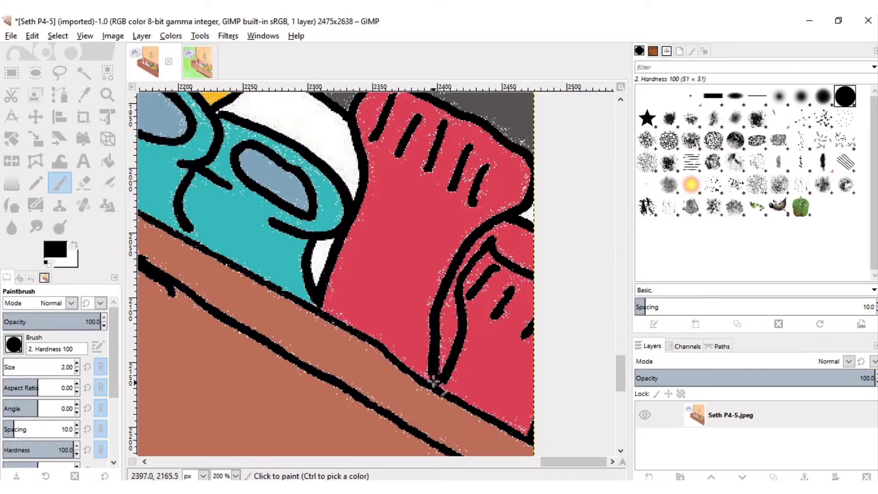
click(431, 384)
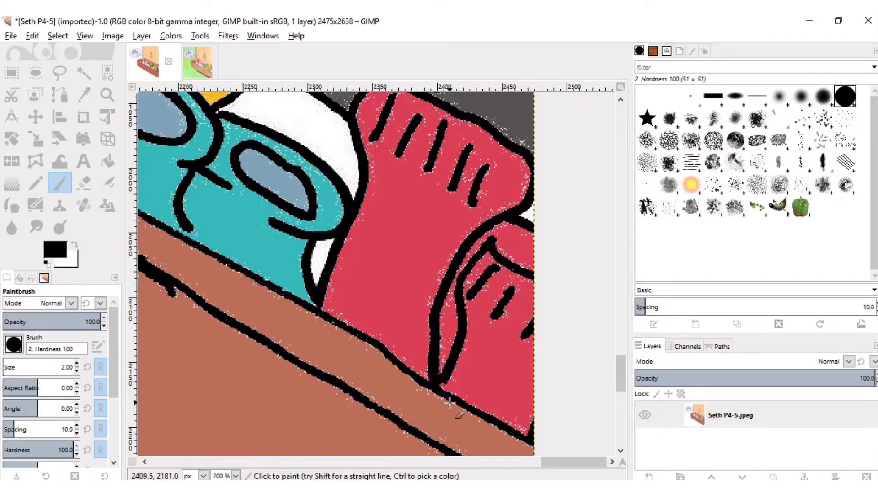
Step: Sample the drawer floor's light grey and bucket-fill the gap between the two crimson ribbed socks with it
click(82, 98)
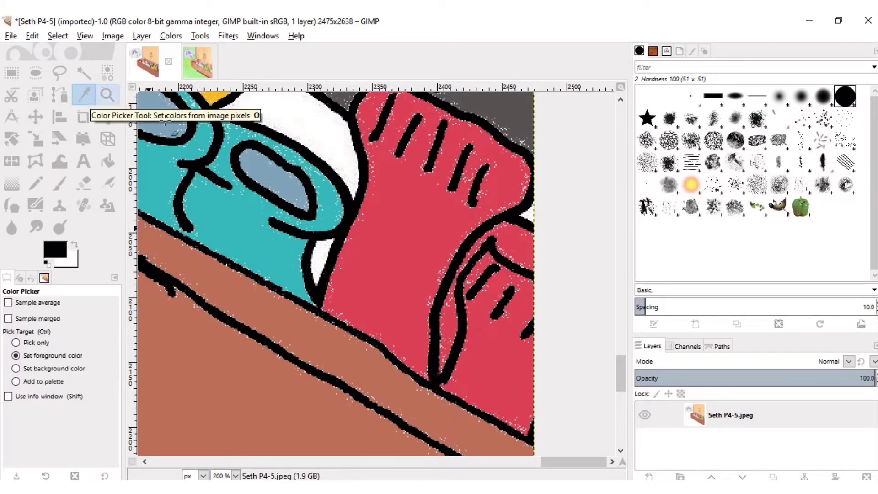
click(293, 114)
scroll(509, 337, down, 6)
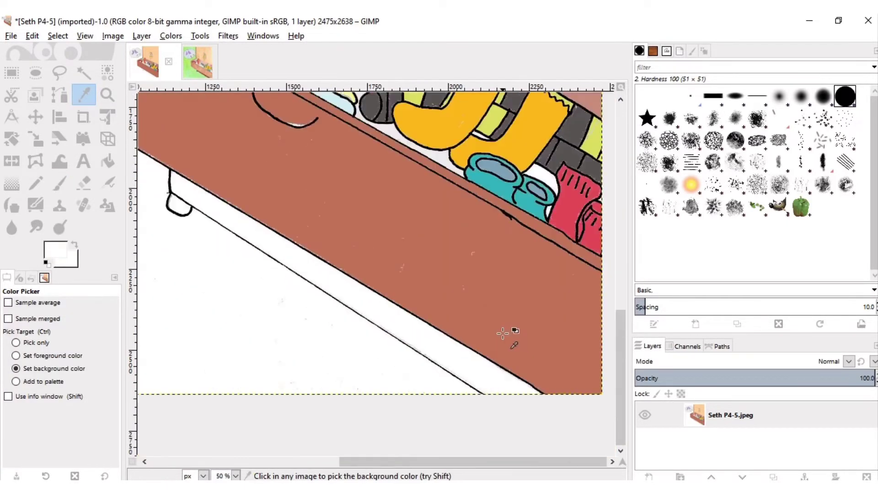
click(334, 159)
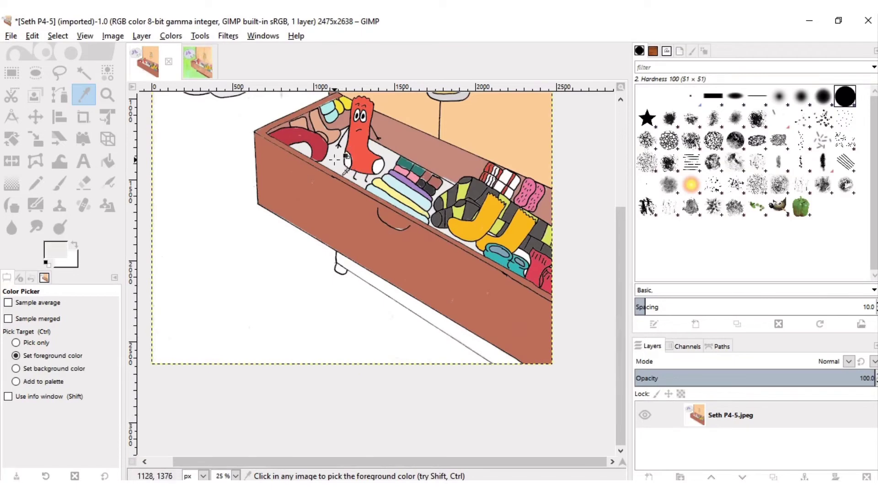
click(109, 163)
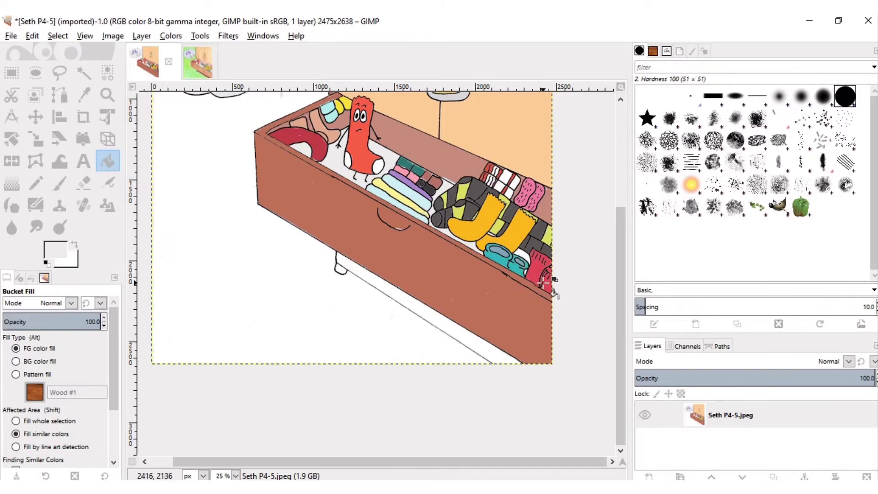
ctrl+scroll(543, 284, up, 3)
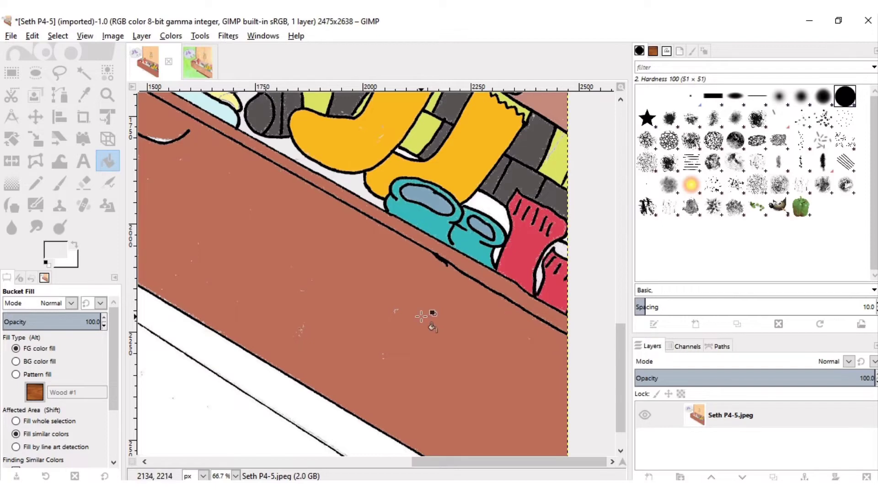
Step: Fill the wall around the thought bubble and drawer with the light green from the coloured picture
scroll(421, 316, down, 1)
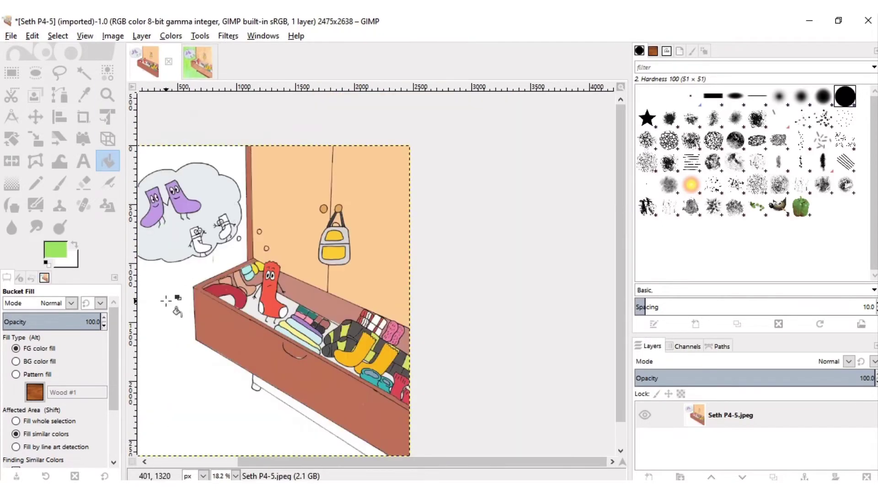
click(166, 301)
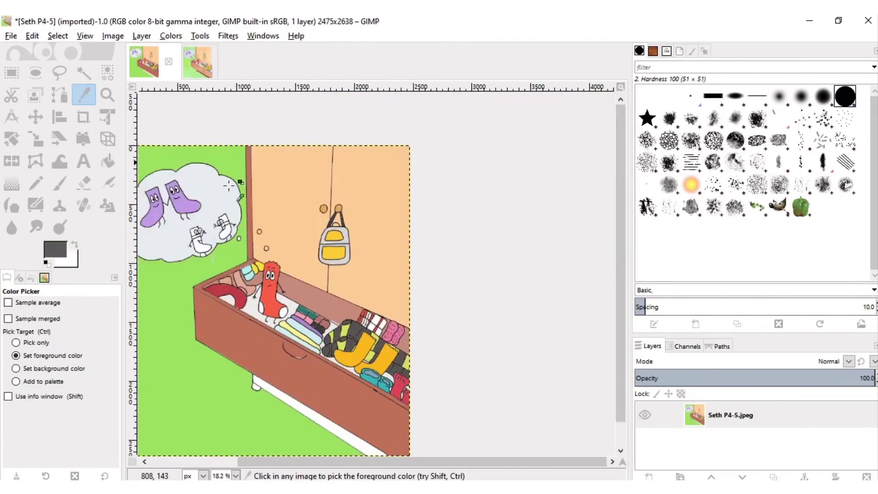
Step: Fill the two small thought-bubble socks with grey and their bands with dark grey
click(209, 247)
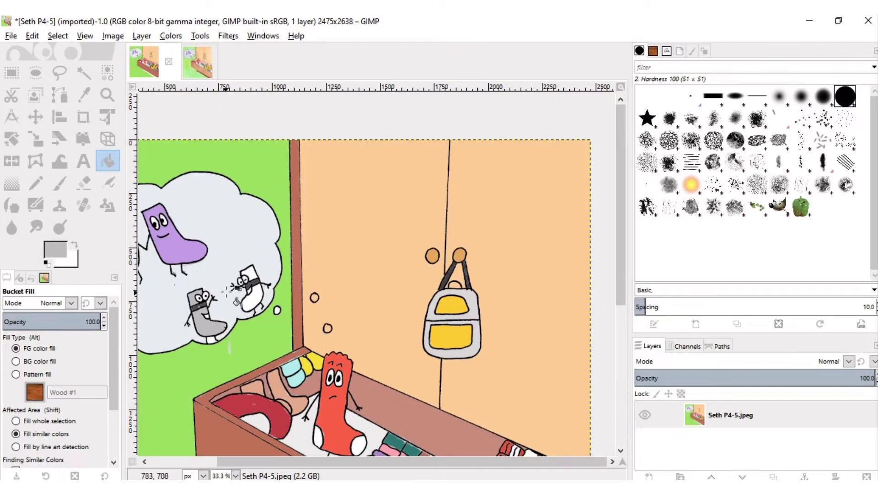
click(254, 297)
Step: Sample the bubble's pale blue-grey and the wall's green to fill the leftover white spots by the small socks and thought circle
ctrl+click(231, 215)
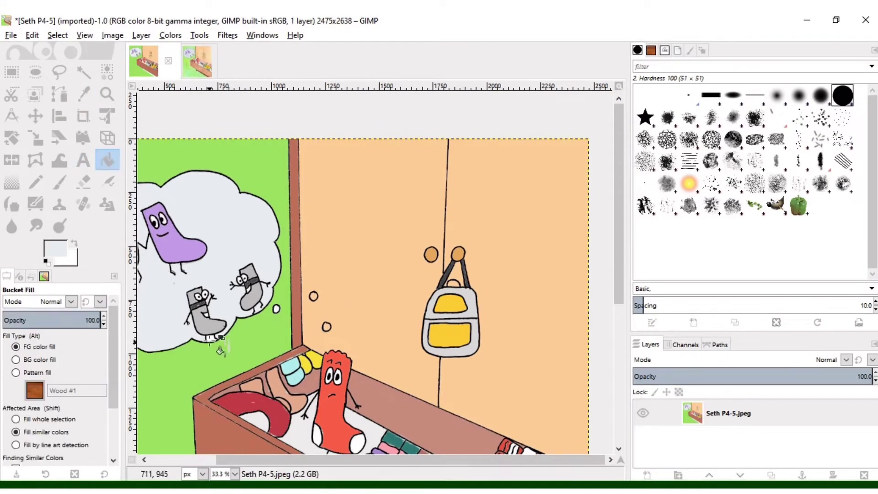
ctrl+click(285, 256)
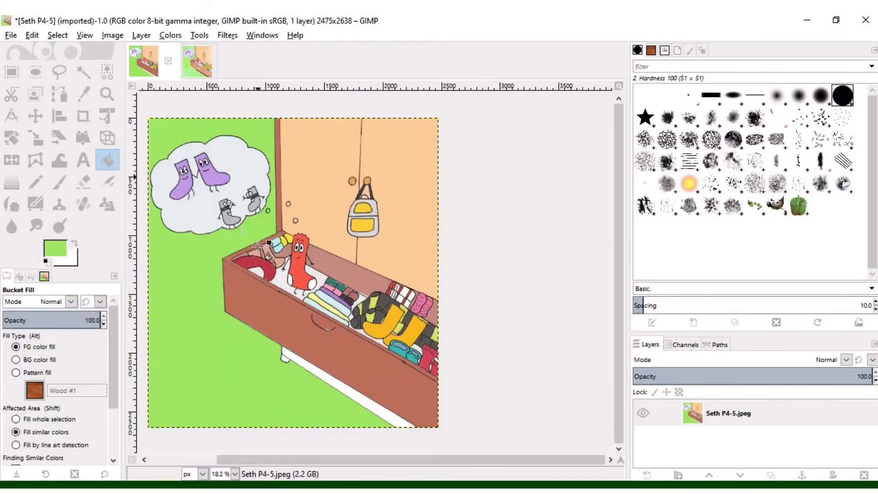
Step: Sample a darker reddish brown from the coloured picture and fill the furniture's foot and the strip beneath the drawer
click(402, 320)
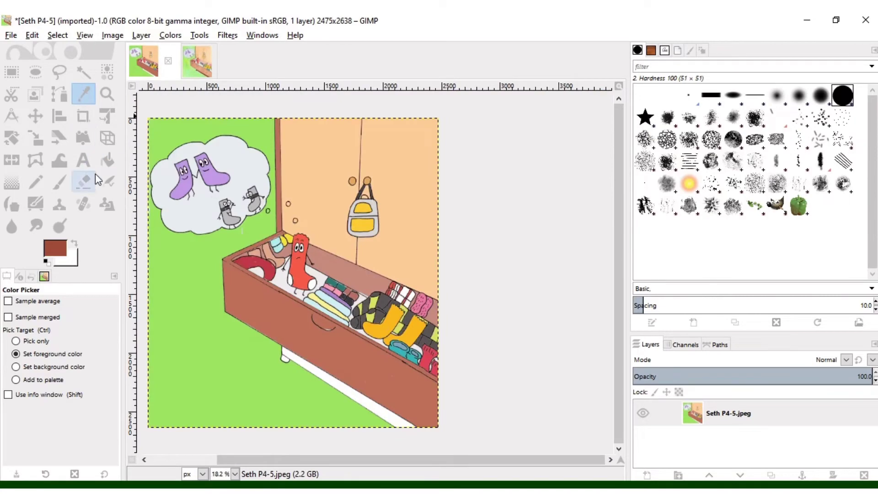
key(shift+b)
click(305, 366)
scroll(305, 366, left, 3)
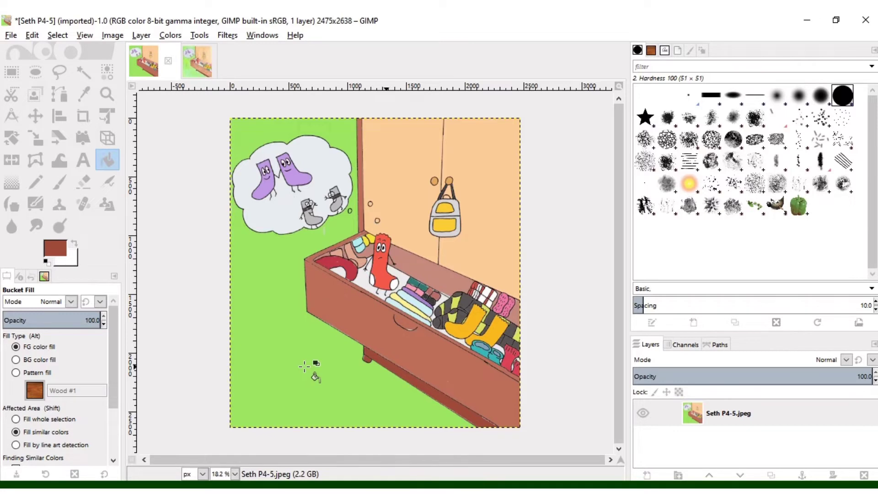
Step: Export the finished picture as SethDigi.PNG into the Seth folder, keeping the default PNG options
click(11, 36)
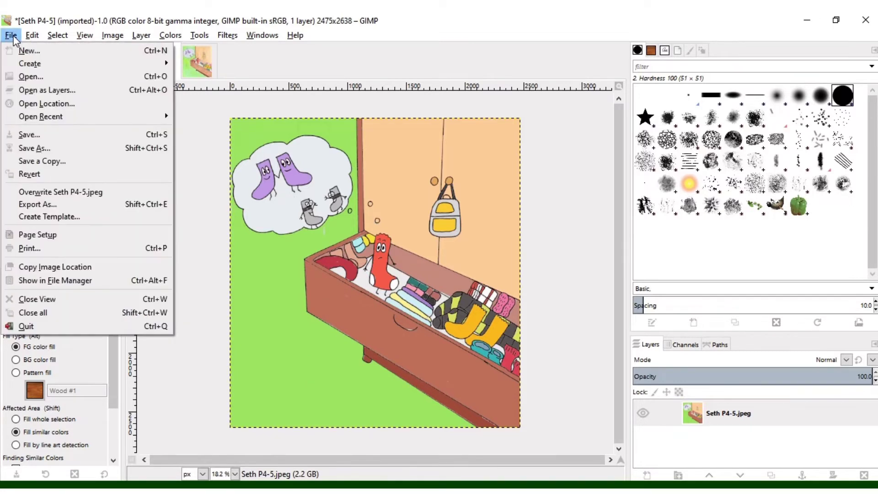
click(35, 206)
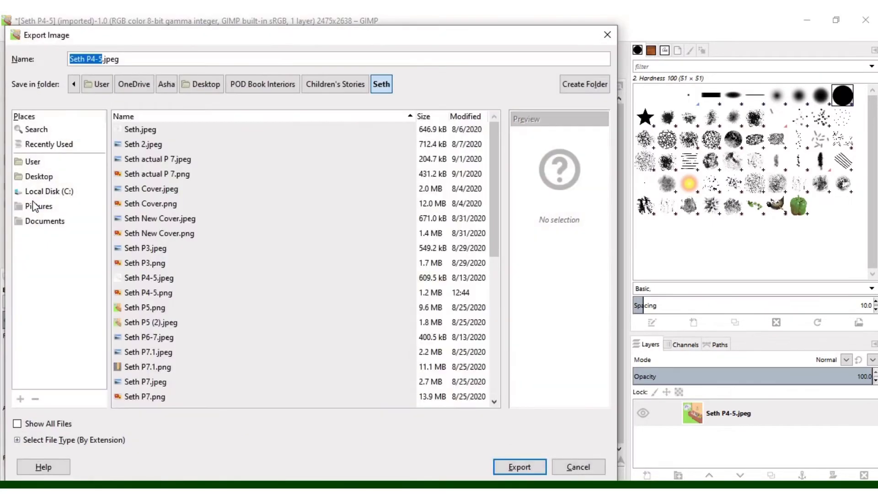
drag(146, 60, 76, 47)
text(SethDigi.PNG)
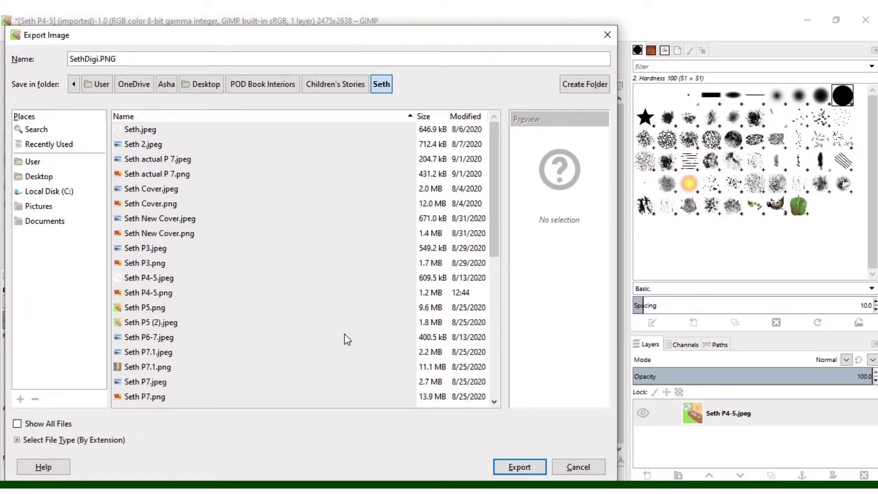
click(517, 466)
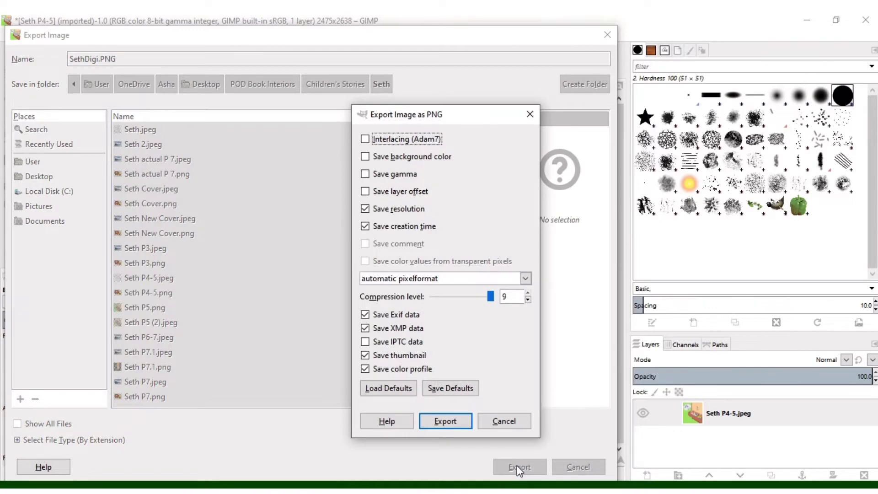
click(450, 423)
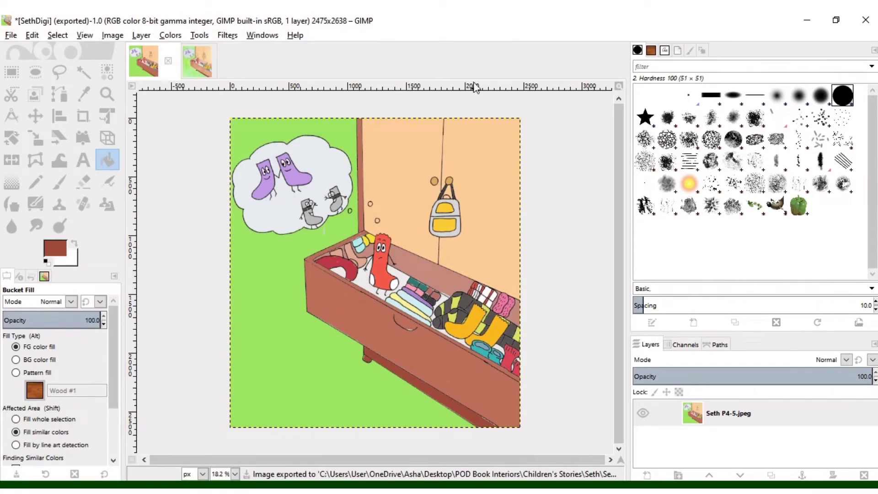
Step: Switch to the blank 8.5 × 8.5 in Canva design, upload the exported sock-drawer picture and set it as the page background
key(alt+Tab)
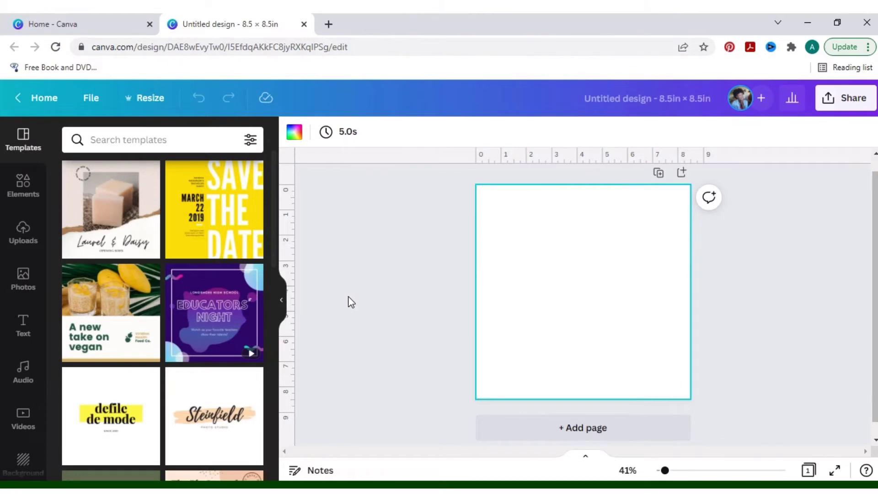
click(21, 235)
click(150, 170)
double_click(382, 277)
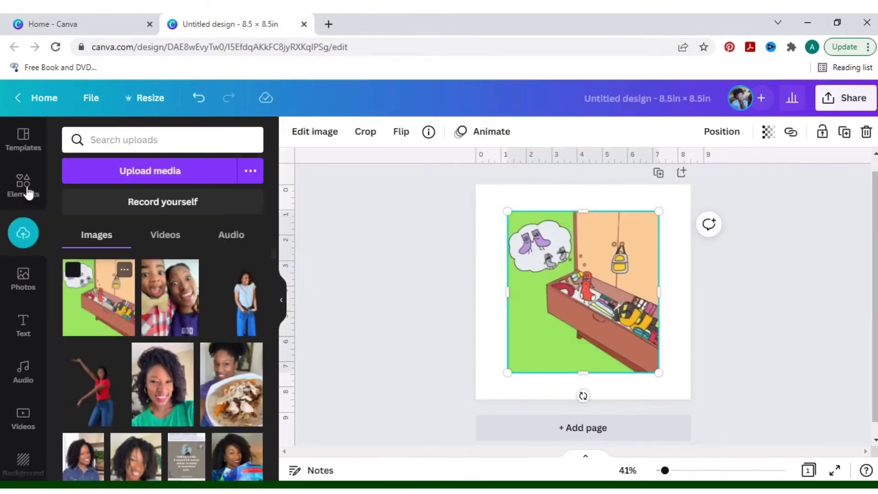
click(25, 141)
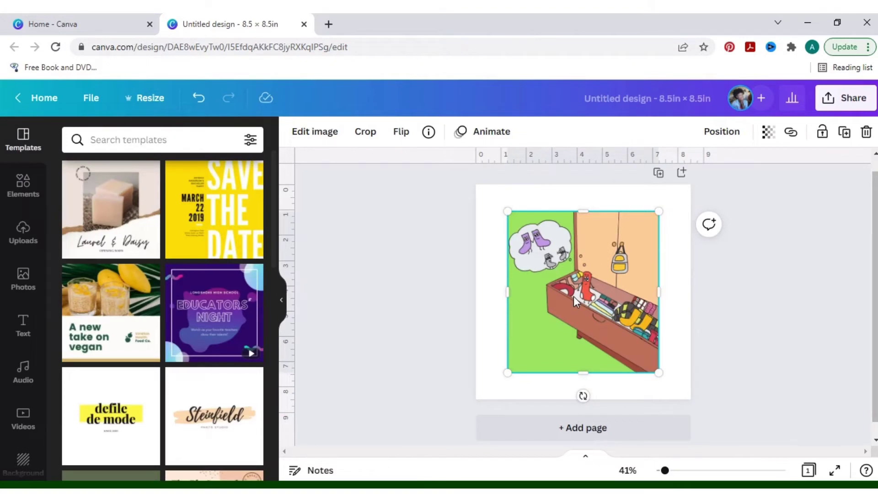
right_click(573, 296)
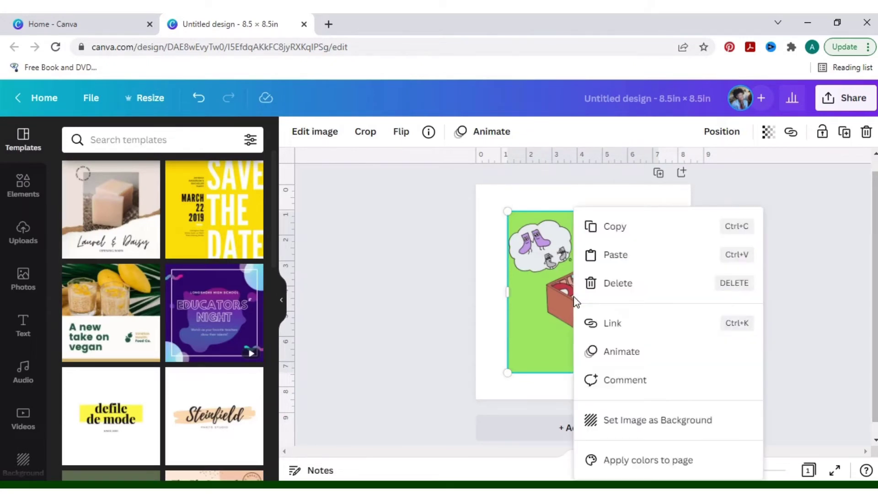
click(672, 432)
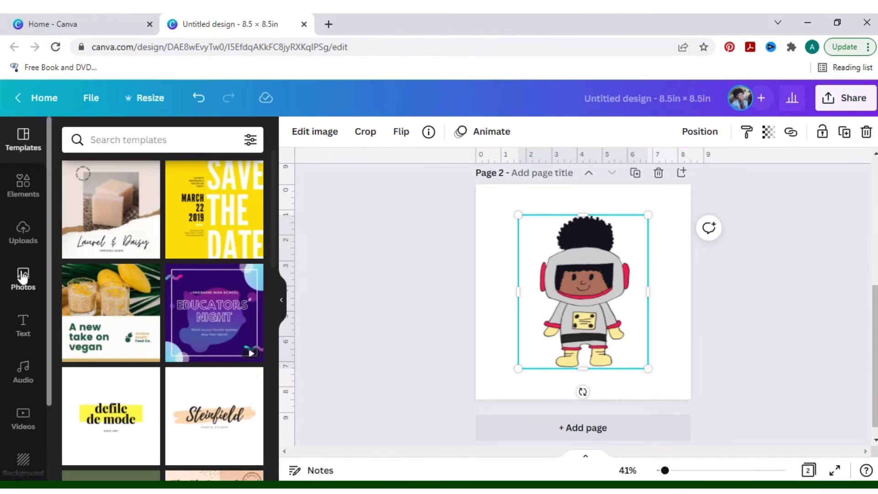
Step: Search the elements for "starry sky", add the dark blue galaxy photo to page 2 and set it as the page background
click(22, 193)
click(119, 141)
text(st)
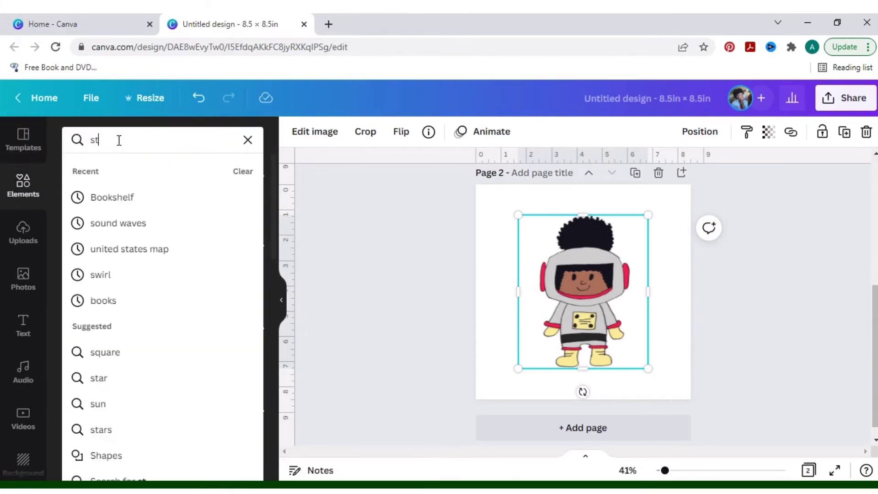
text(arry sky)
key(Return)
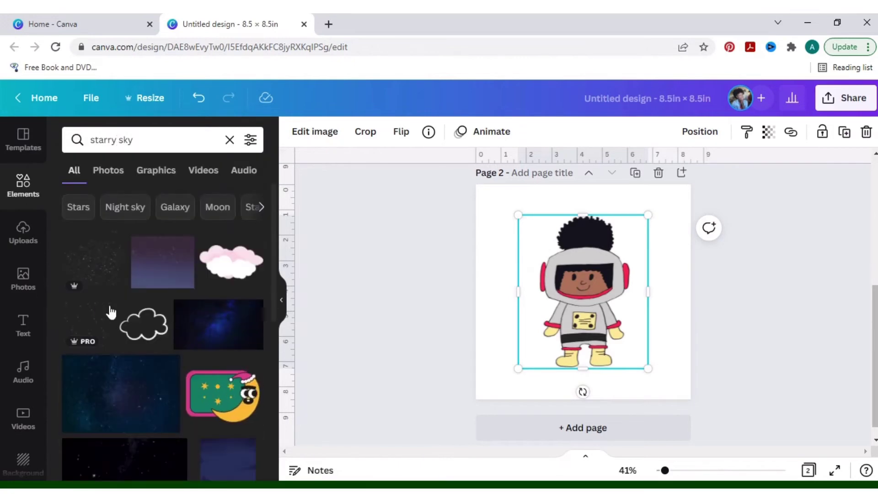
click(216, 337)
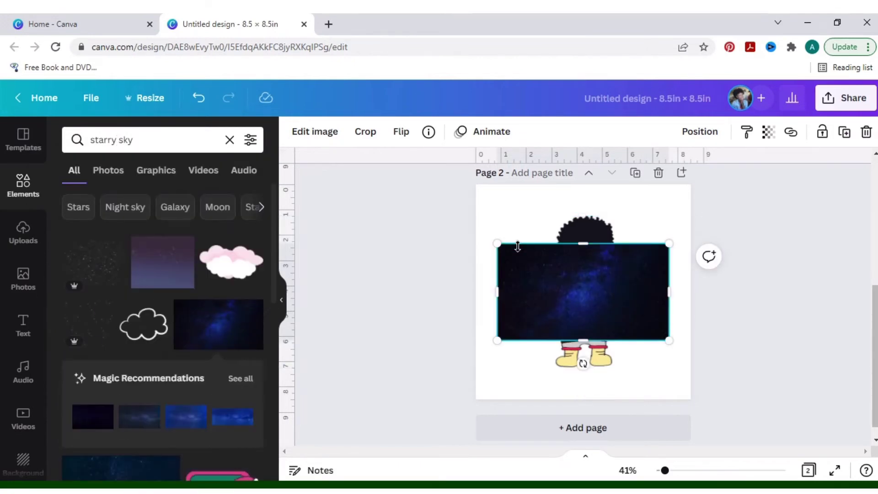
right_click(581, 288)
click(660, 421)
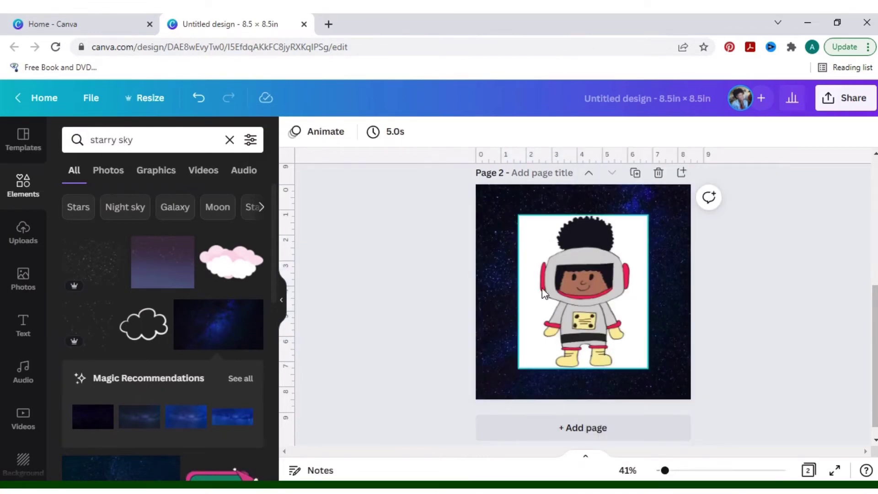
Step: Remove the white background from the astronaut image on page 2 with the BG Remover
click(530, 263)
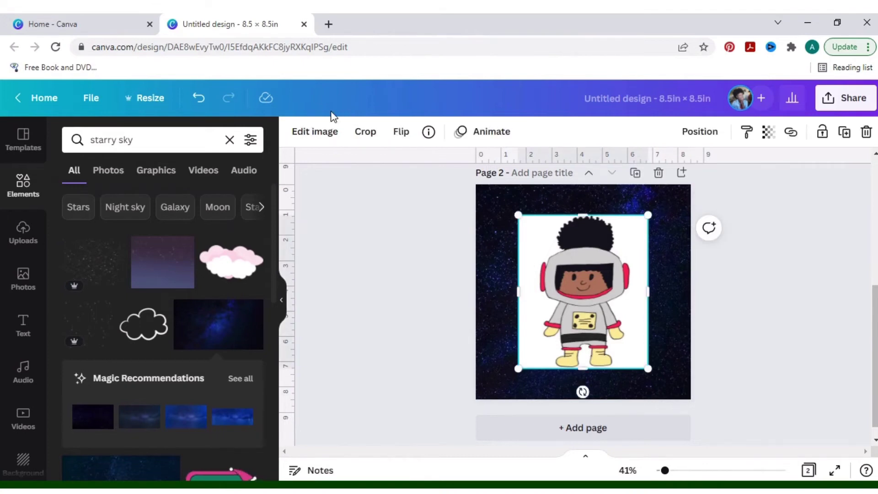
click(321, 137)
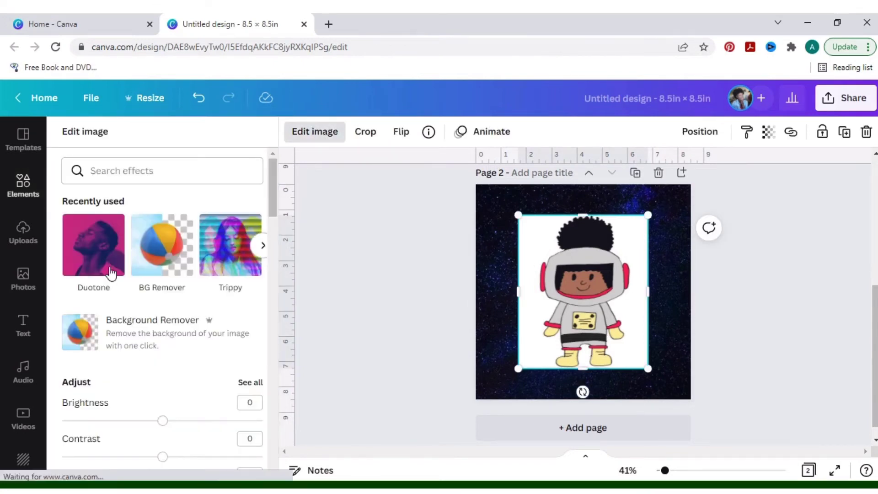
click(158, 257)
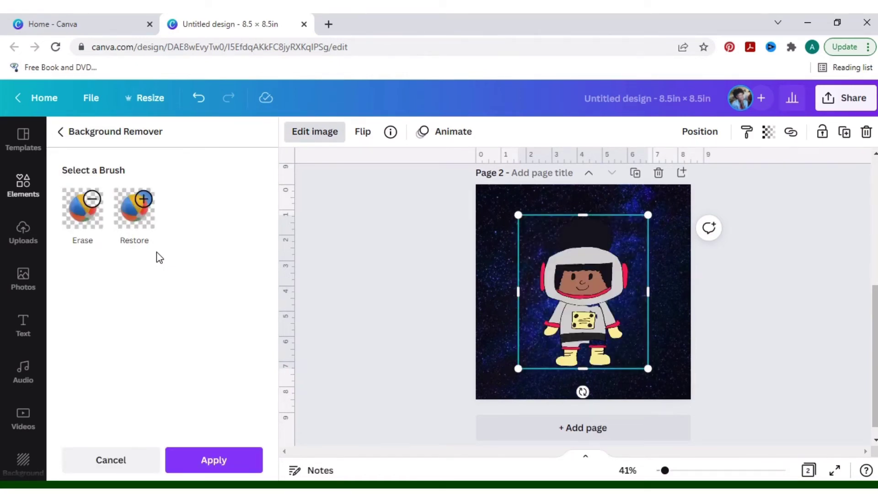
Step: Restore the erased patches on the astronaut's shoulder and leg with the size 25 Restore brush and apply the background removal
click(94, 207)
click(93, 209)
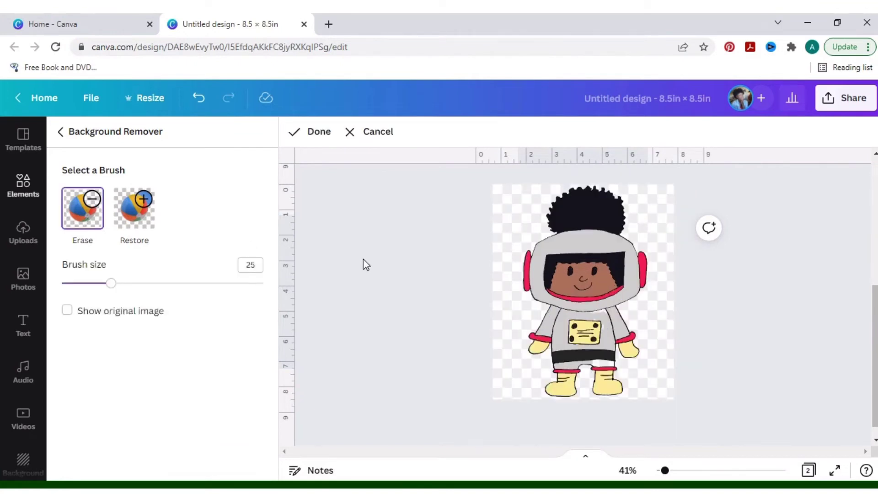
click(134, 208)
ctrl+scroll(471, 377, down, 2)
scroll(471, 376, down, 2)
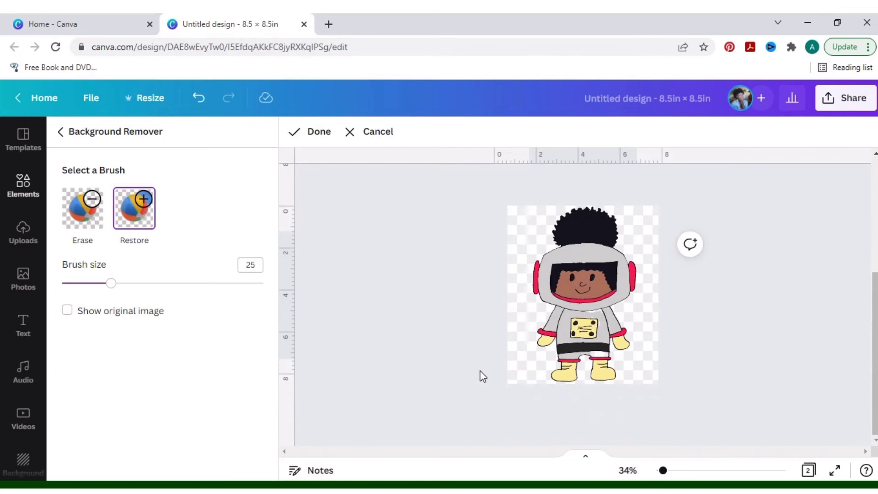
ctrl+scroll(481, 375, up, 4)
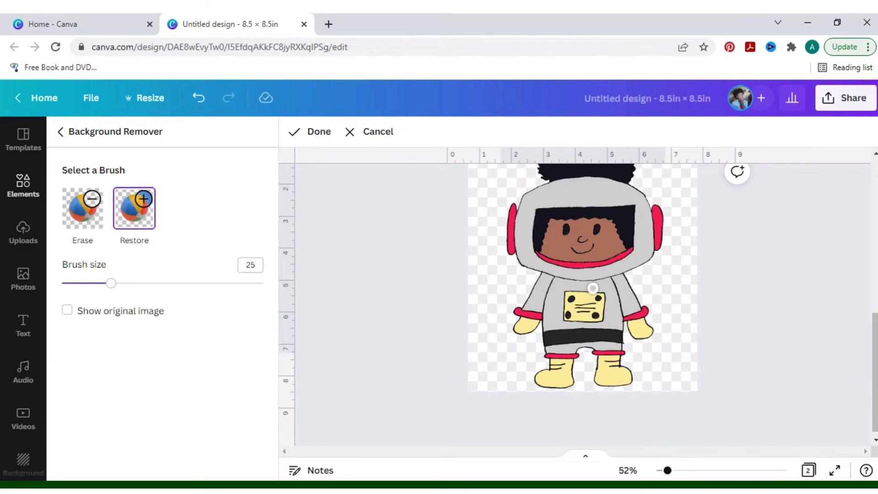
click(319, 137)
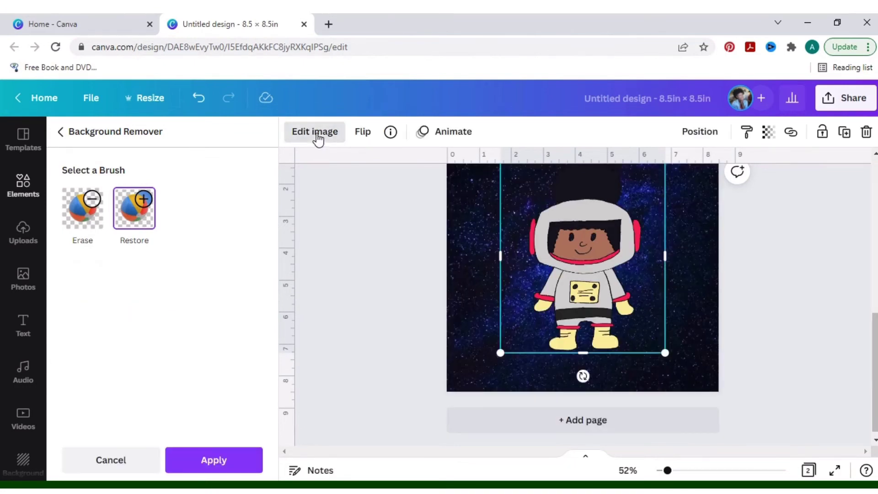
scroll(402, 328, up, 2)
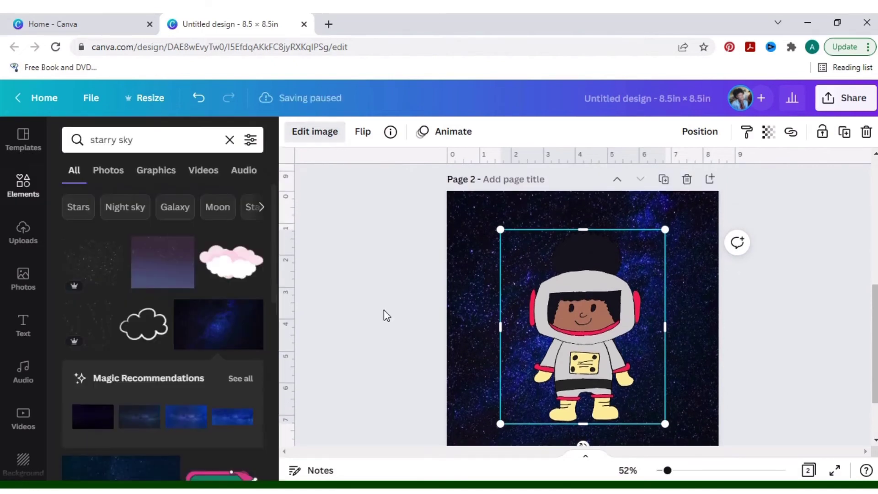
Step: Move the astronaut slightly up and to the left on the starry sky page and deselect it
click(384, 310)
mouse_move(599, 324)
mouse_down()
mouse_move(559, 320)
mouse_move(590, 312)
mouse_up()
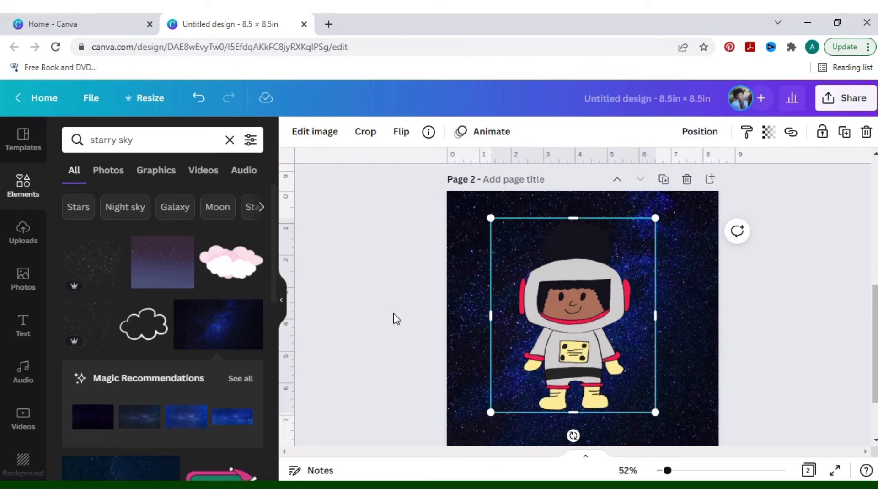
click(459, 297)
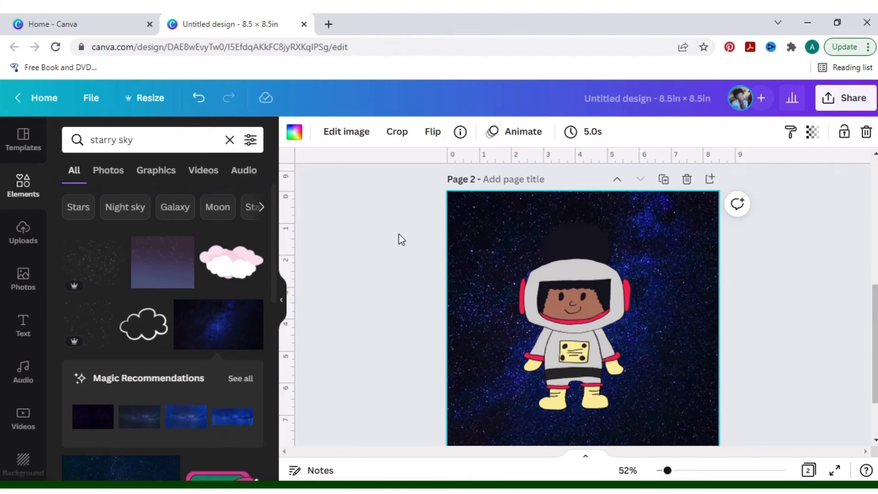
scroll(396, 227, up, 5)
scroll(394, 226, down, 5)
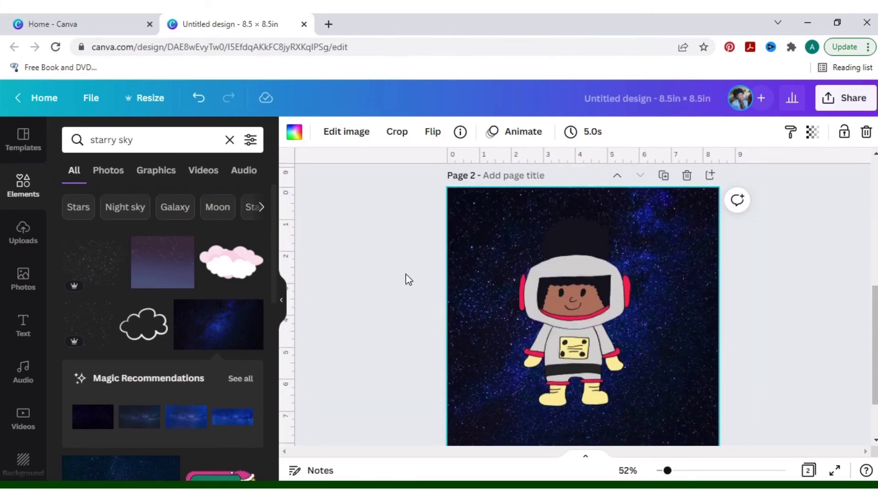
scroll(405, 274, up, 4)
scroll(405, 268, up, 4)
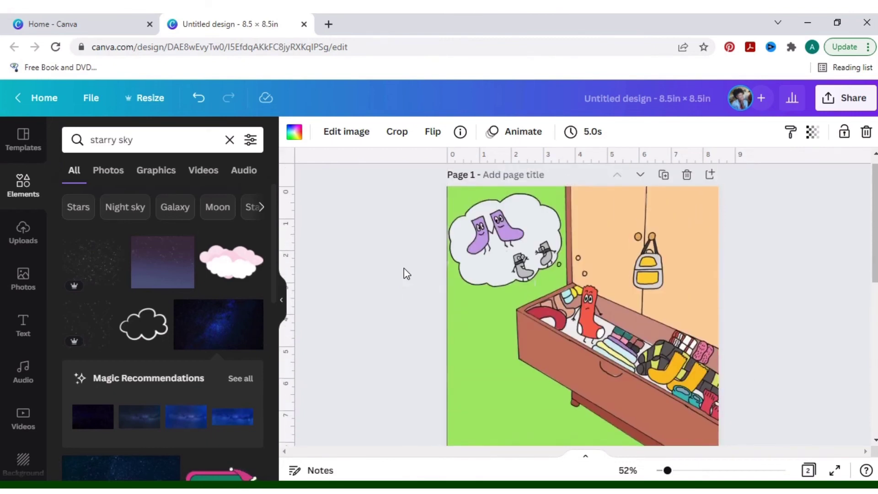